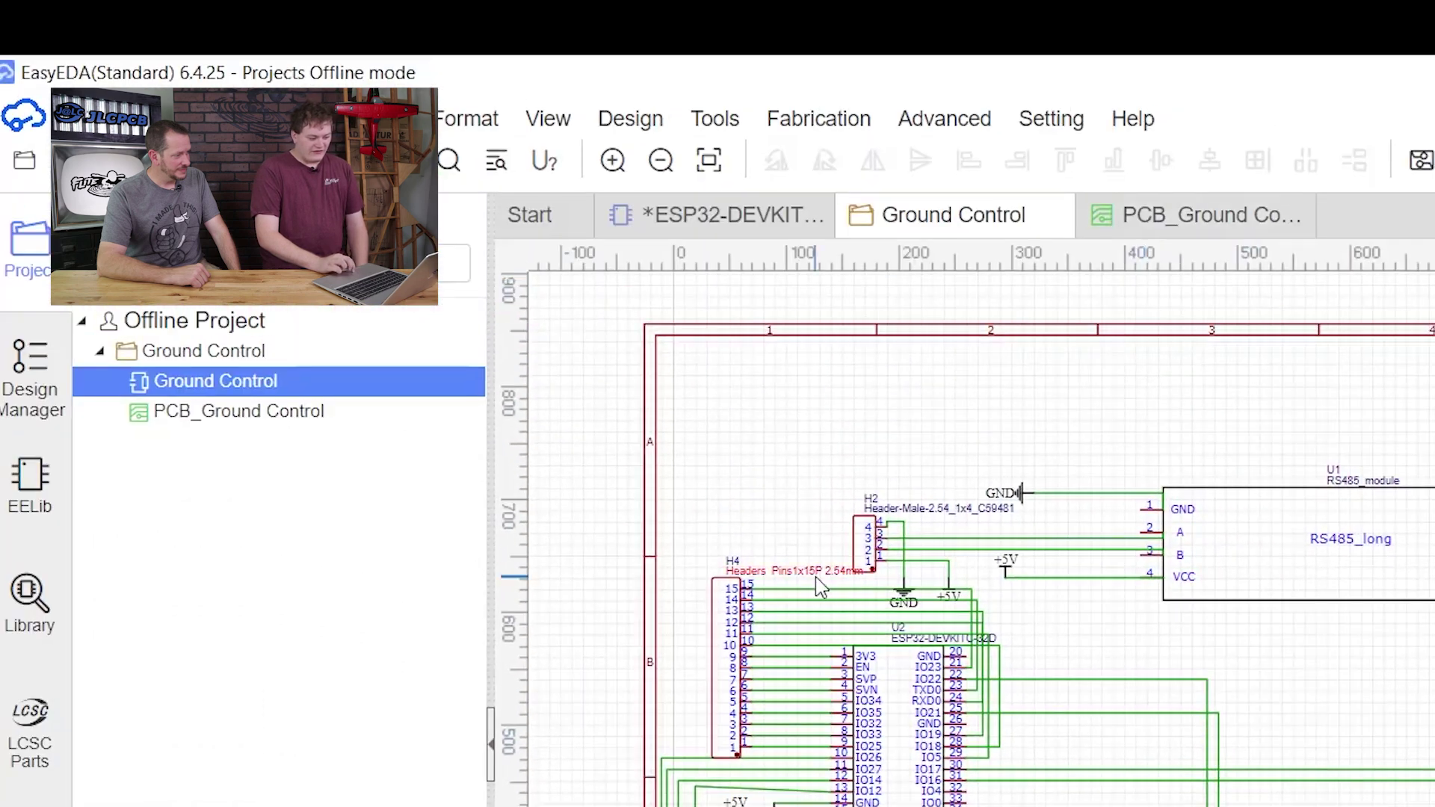
# Open the existing PCB_Ground Control layout and center the board in view.
pyautogui.click(758, 121)
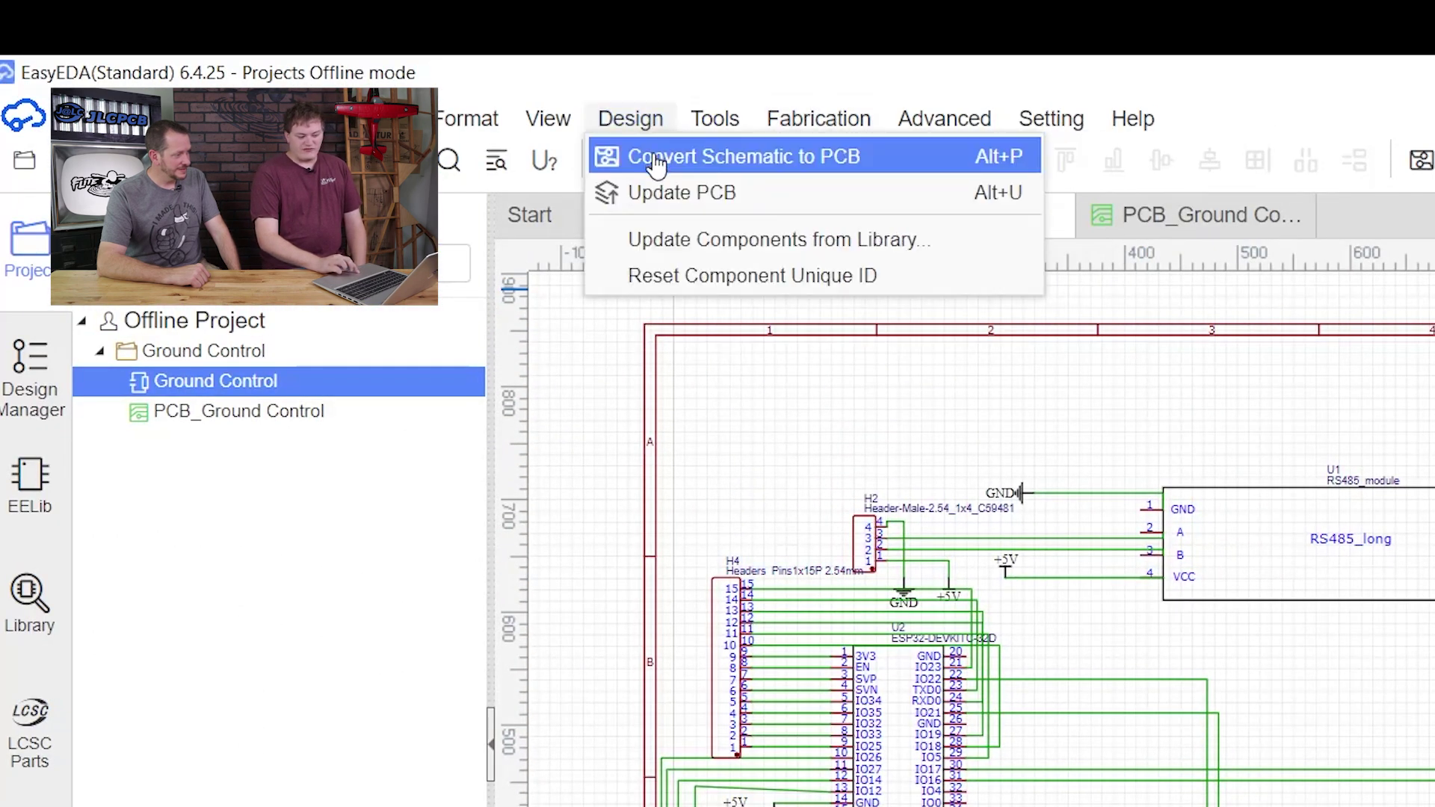
pyautogui.click(253, 432)
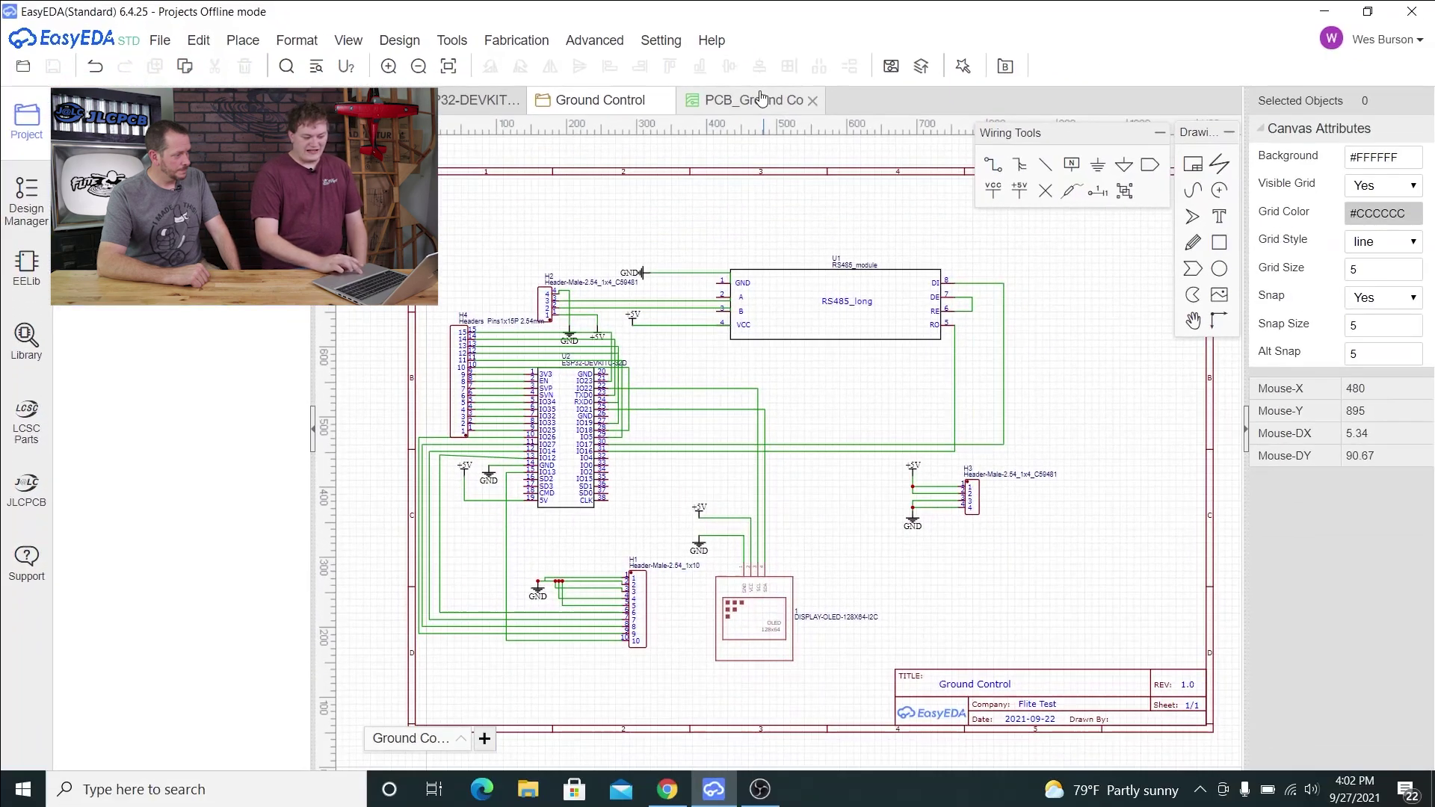
pyautogui.click(940, 140)
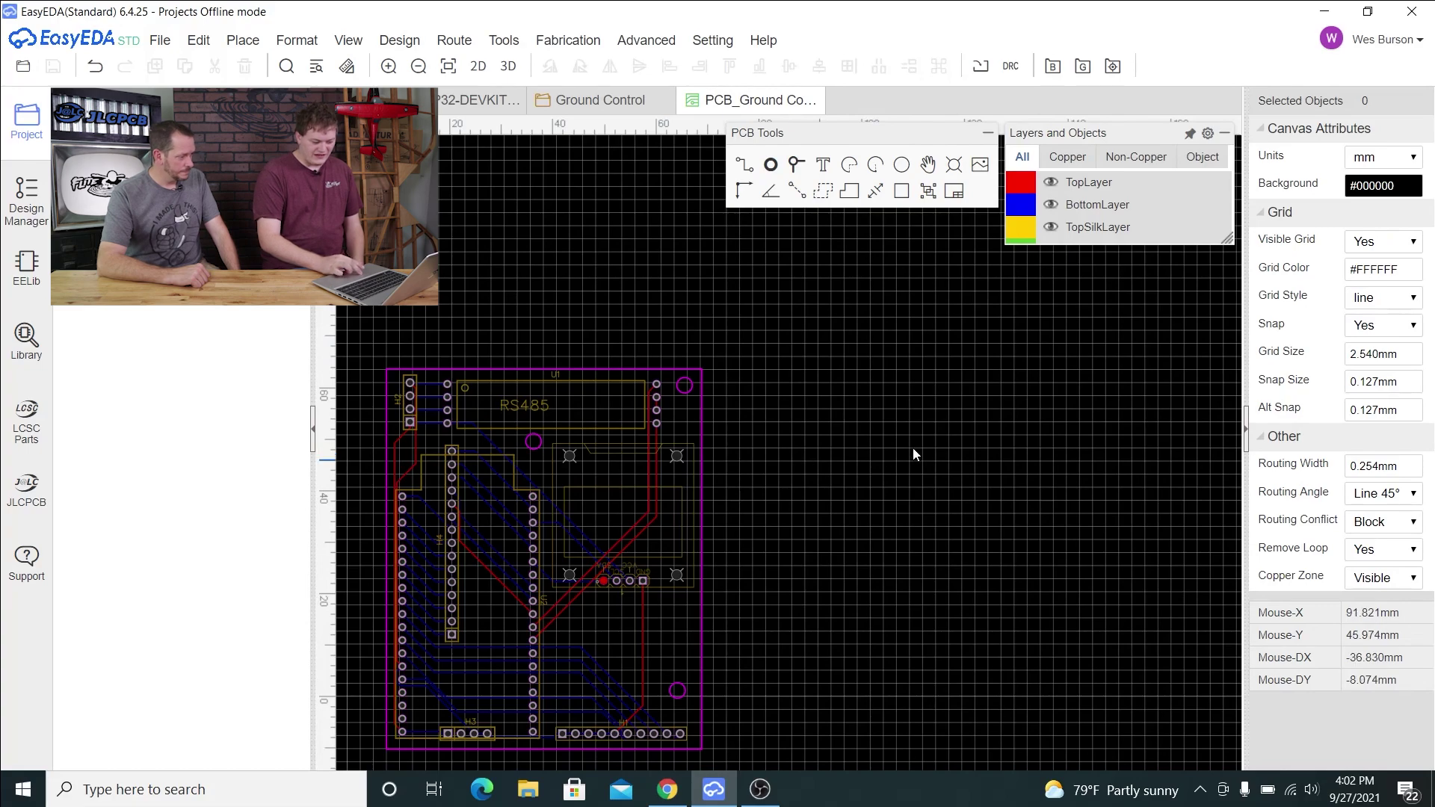
pyautogui.moveTo(794, 454); pyautogui.dragTo(1023, 378, button='right')
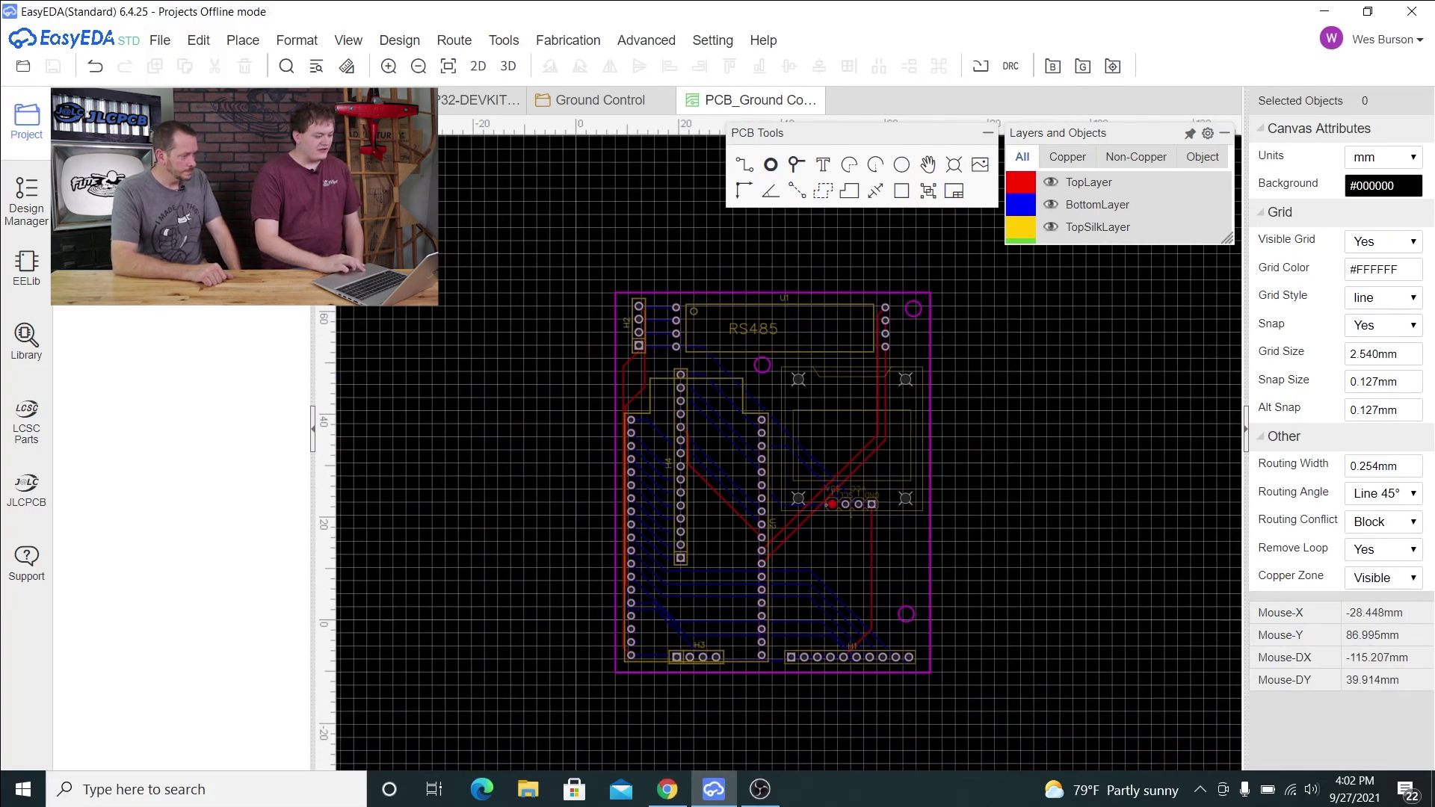
# Glance at the routing options, then return to the Ground Control schematic.
pyautogui.click(454, 39)
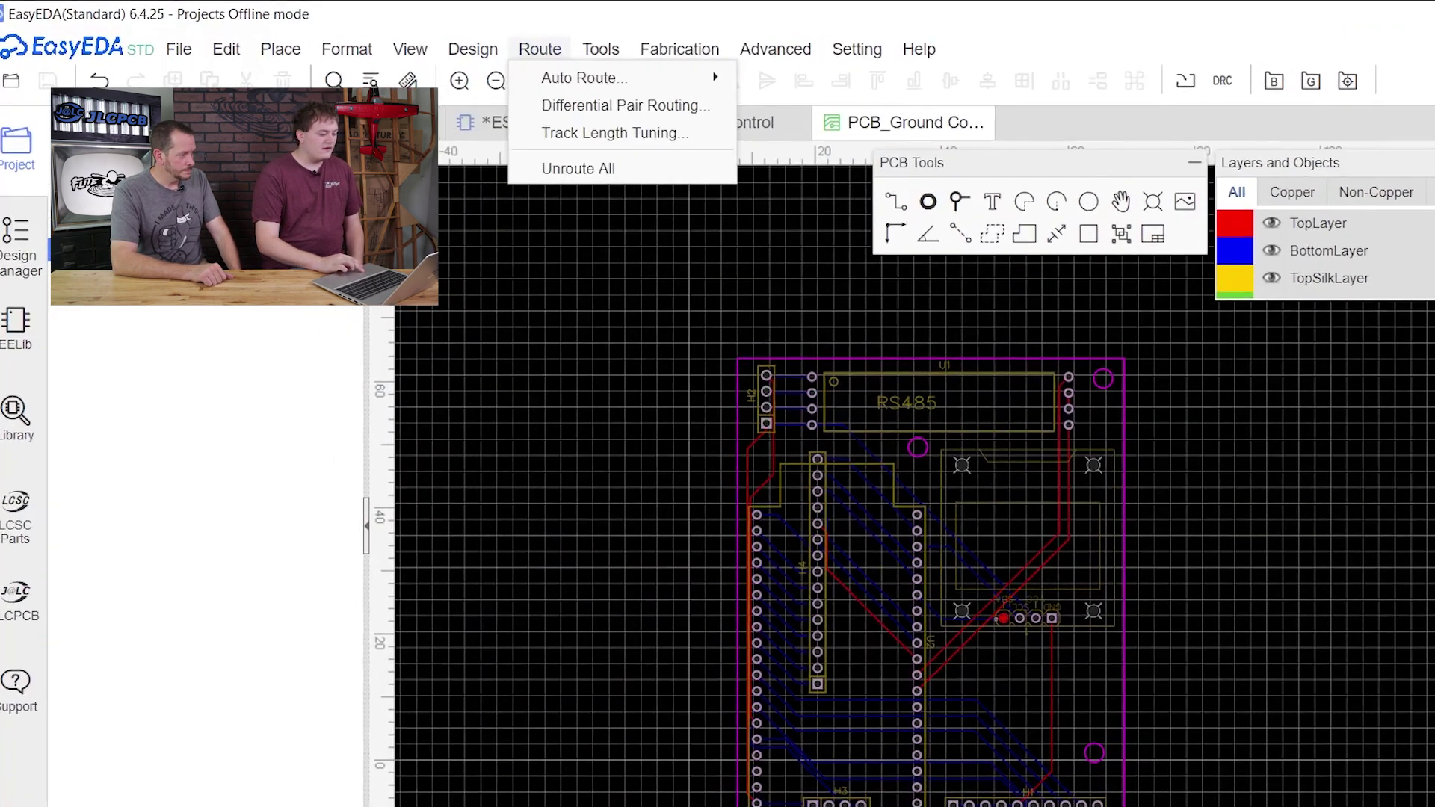
pyautogui.click(590, 104)
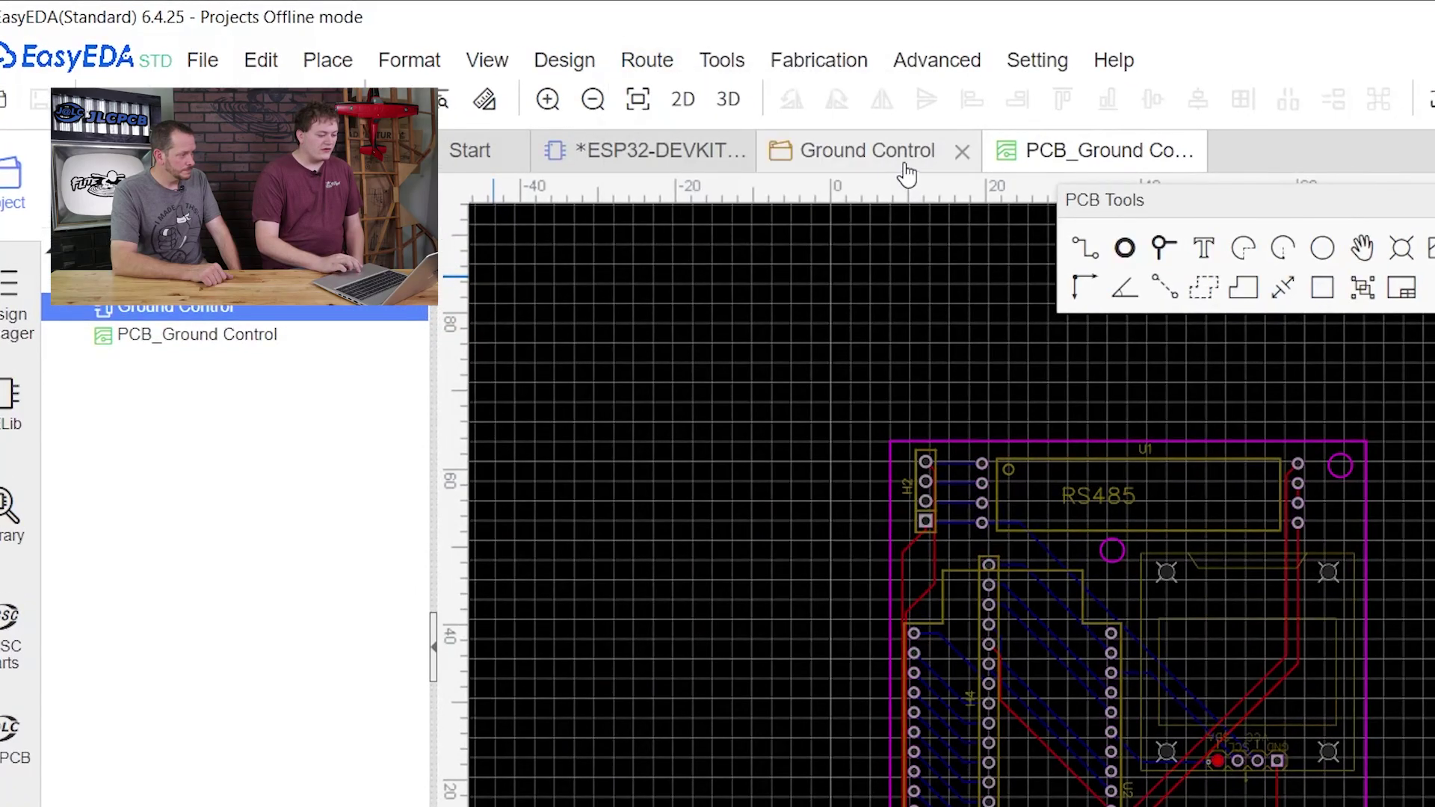
pyautogui.click(905, 165)
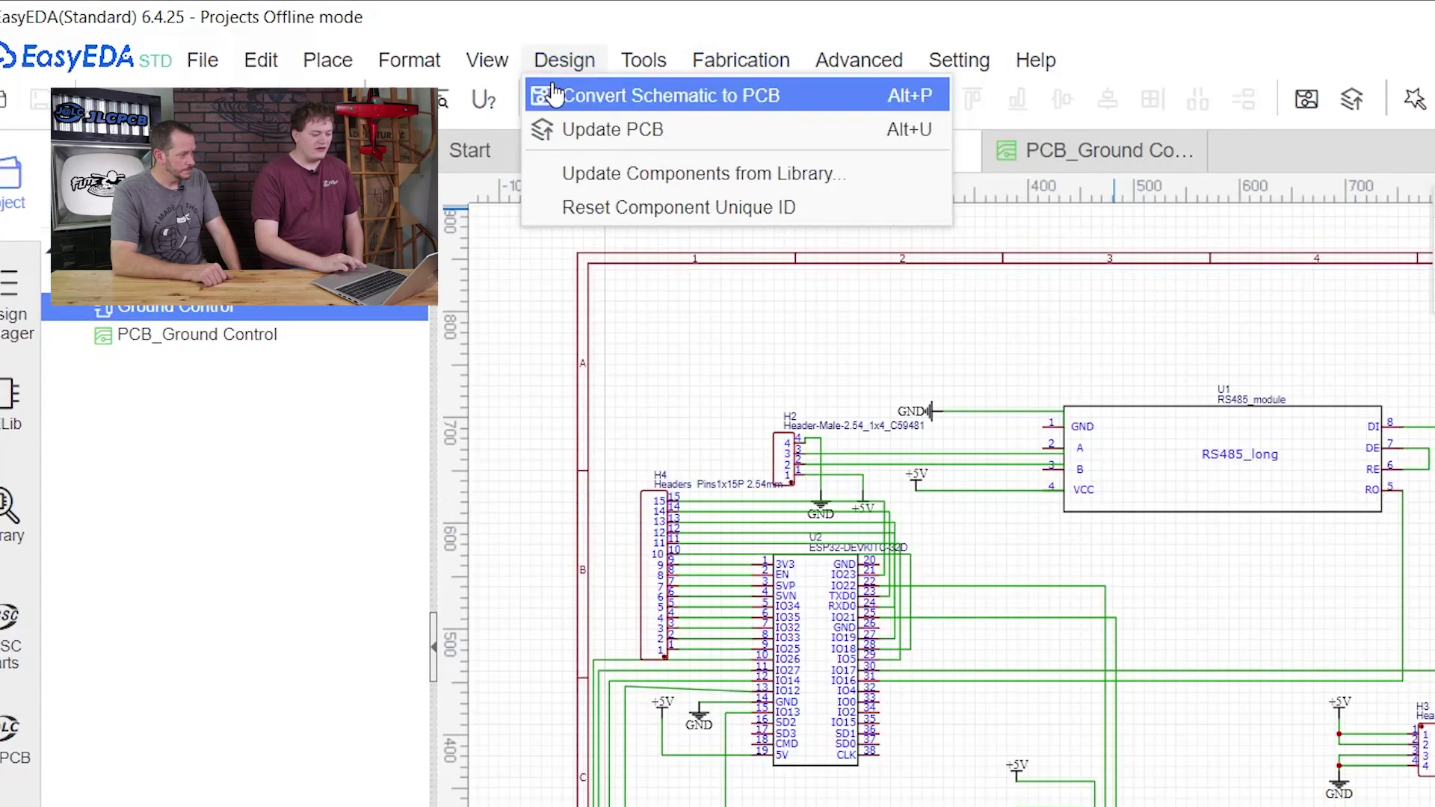
# Convert the schematic, skipping the net check, into a 2-layer 115 × 77 mm rectangular board in mm.
pyautogui.click(557, 95)
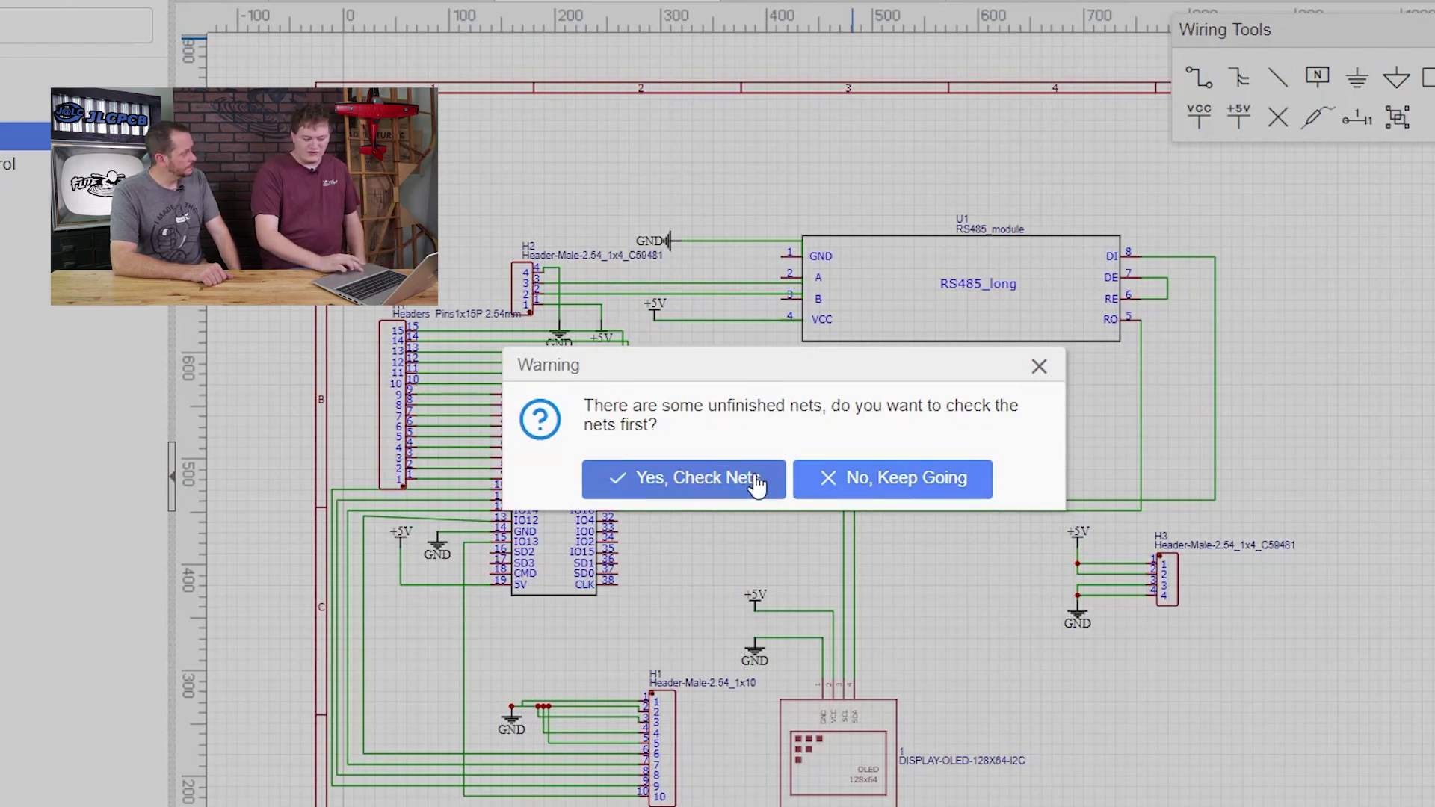
pyautogui.click(843, 482)
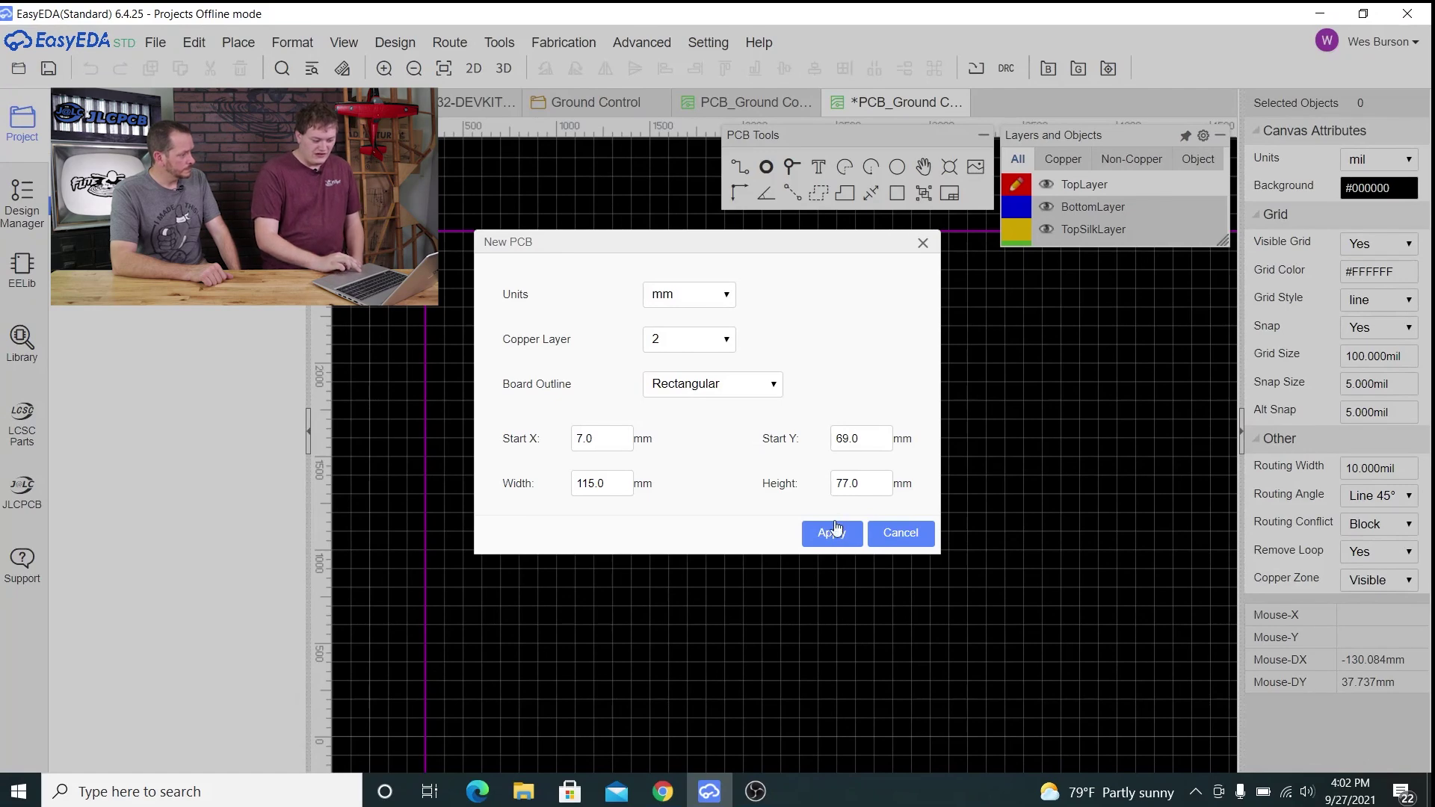
pyautogui.click(832, 534)
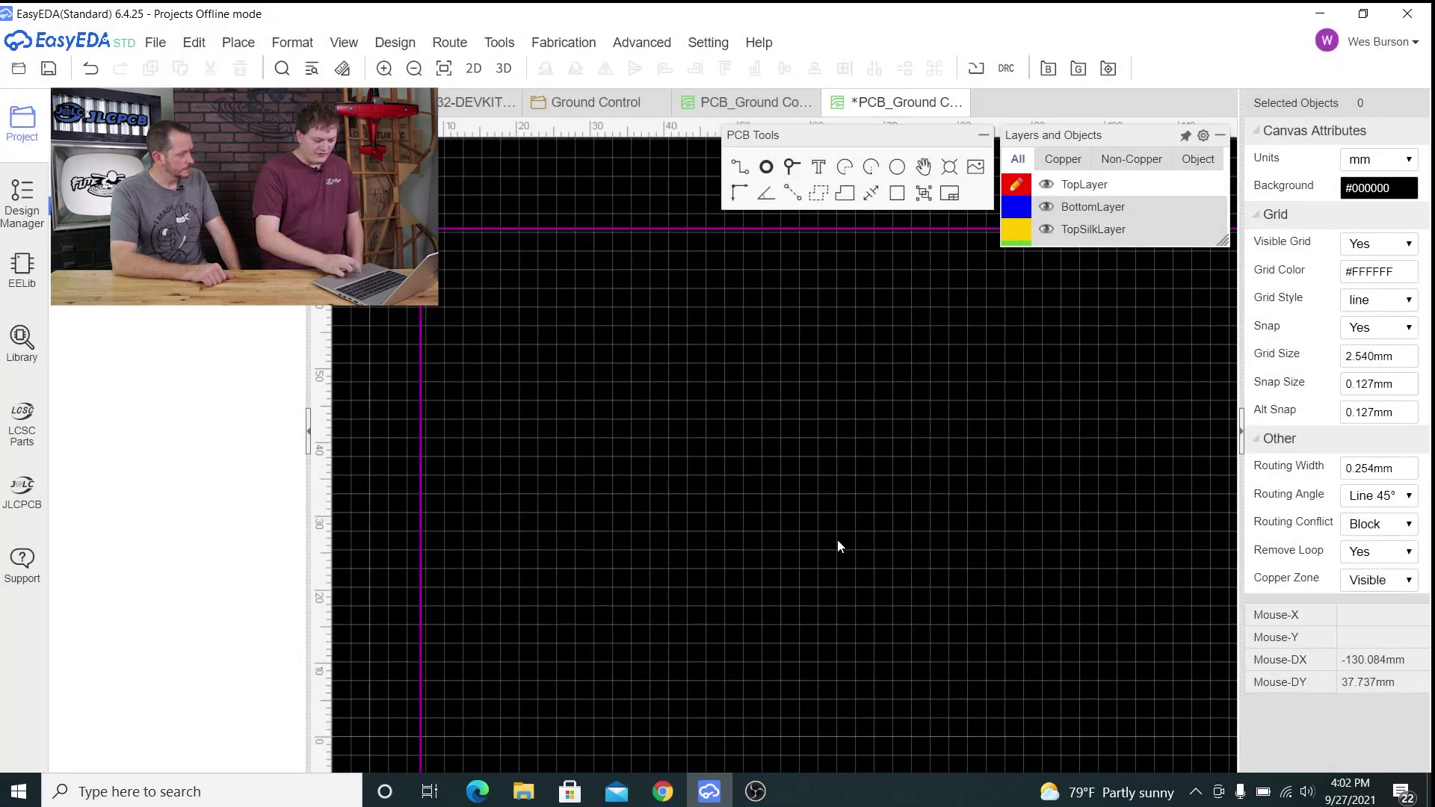
# Move the display module and the ESP32 module U2 onto the board.
pyautogui.moveTo(837, 540); pyautogui.dragTo(720, 340, button='right')
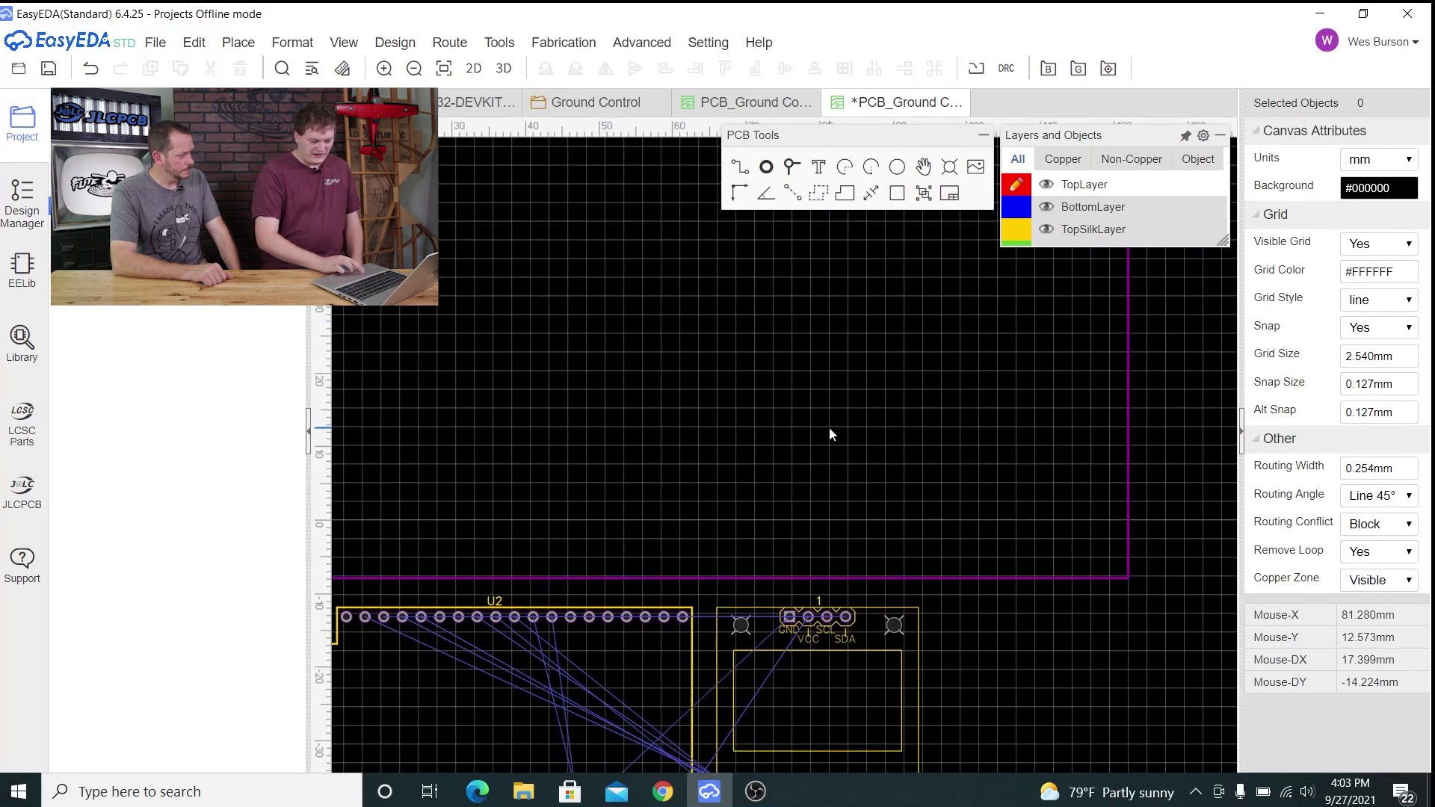
pyautogui.moveTo(832, 433); pyautogui.dragTo(831, 414, button='right')
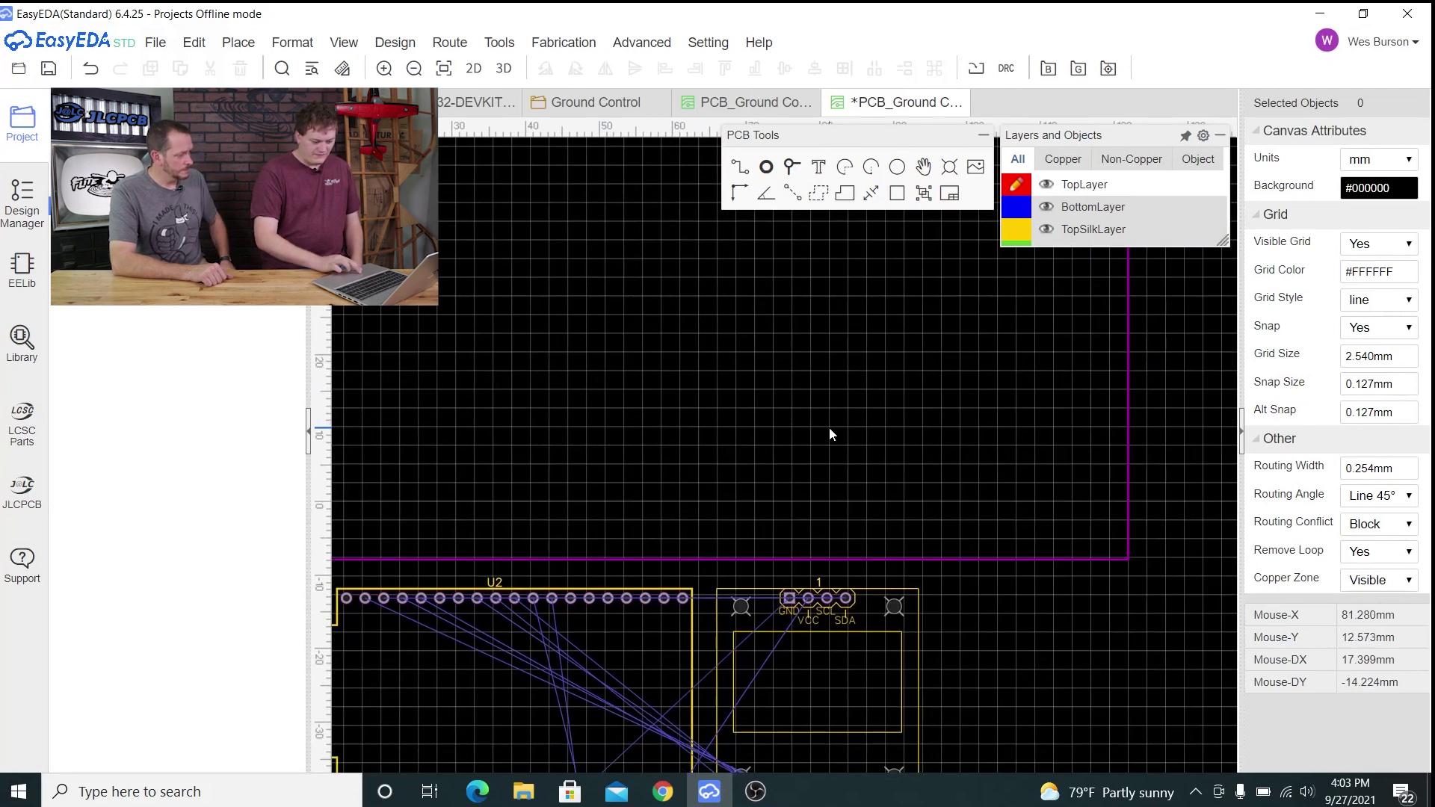
pyautogui.click(900, 642)
pyautogui.moveTo(902, 636); pyautogui.dragTo(871, 340)
pyautogui.scroll(-1, 741, 594)
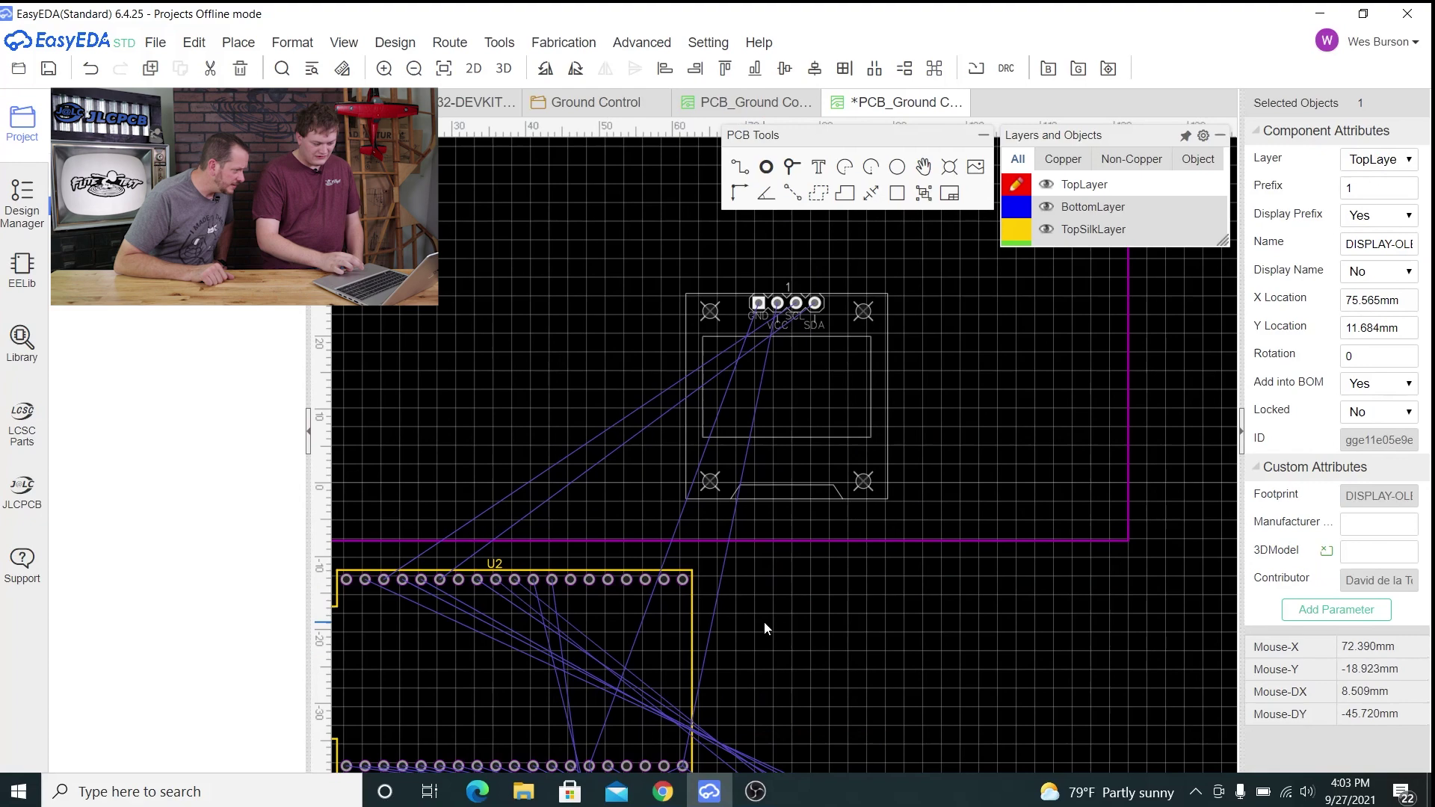
pyautogui.moveTo(850, 630); pyautogui.dragTo(1012, 513, button='right')
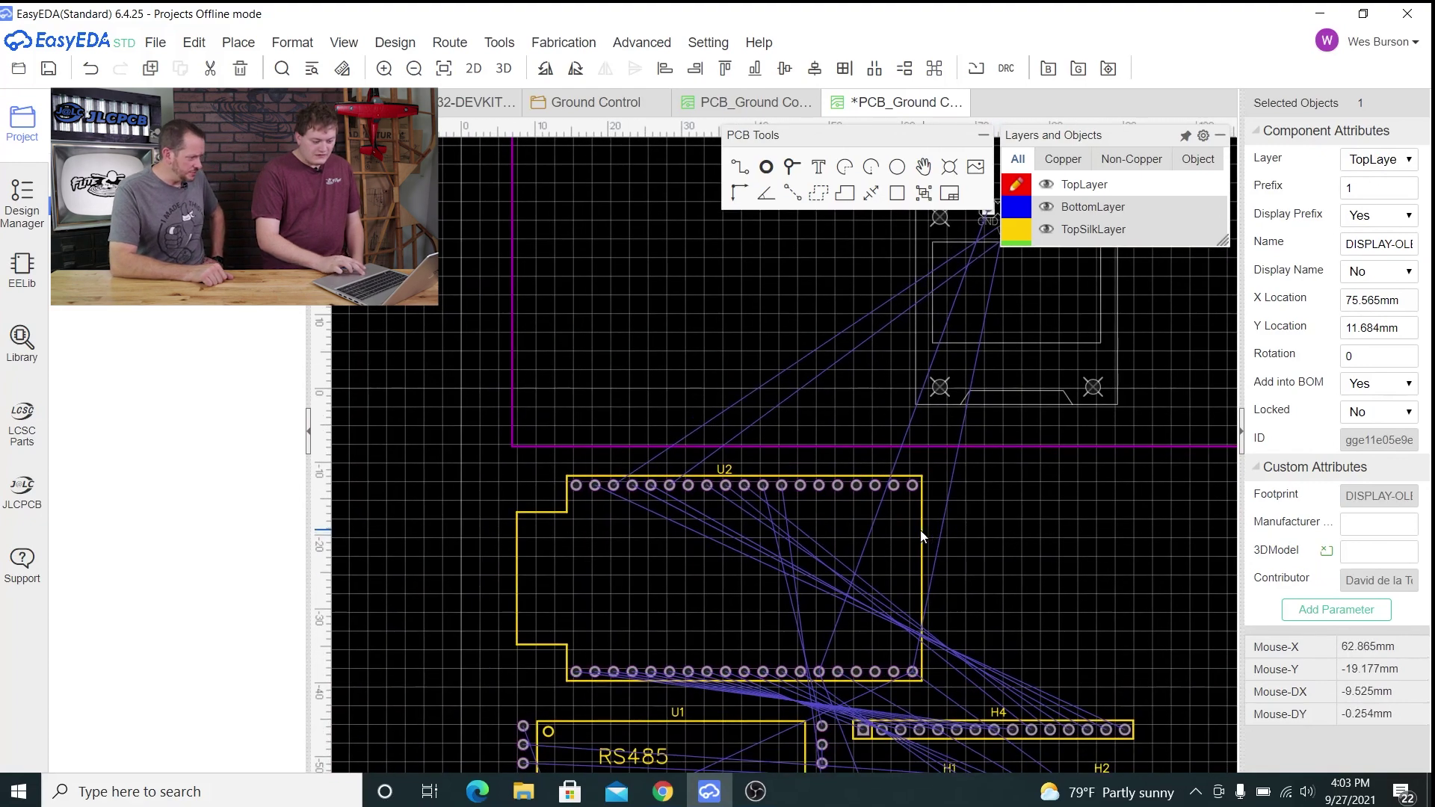
pyautogui.moveTo(919, 537); pyautogui.dragTo(885, 275)
# Place header H4 above U2.
pyautogui.rightClick(972, 491)
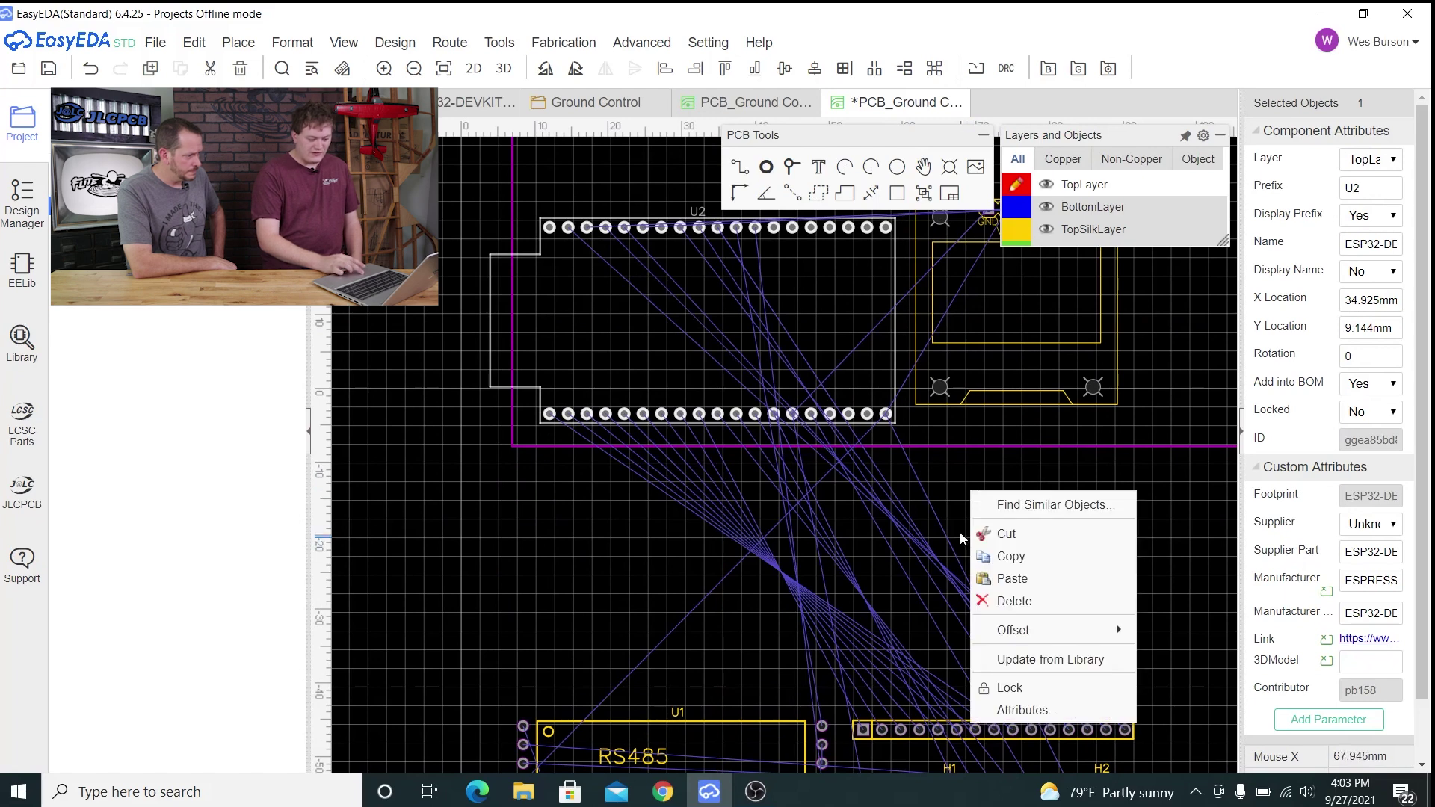
pyautogui.click(949, 484)
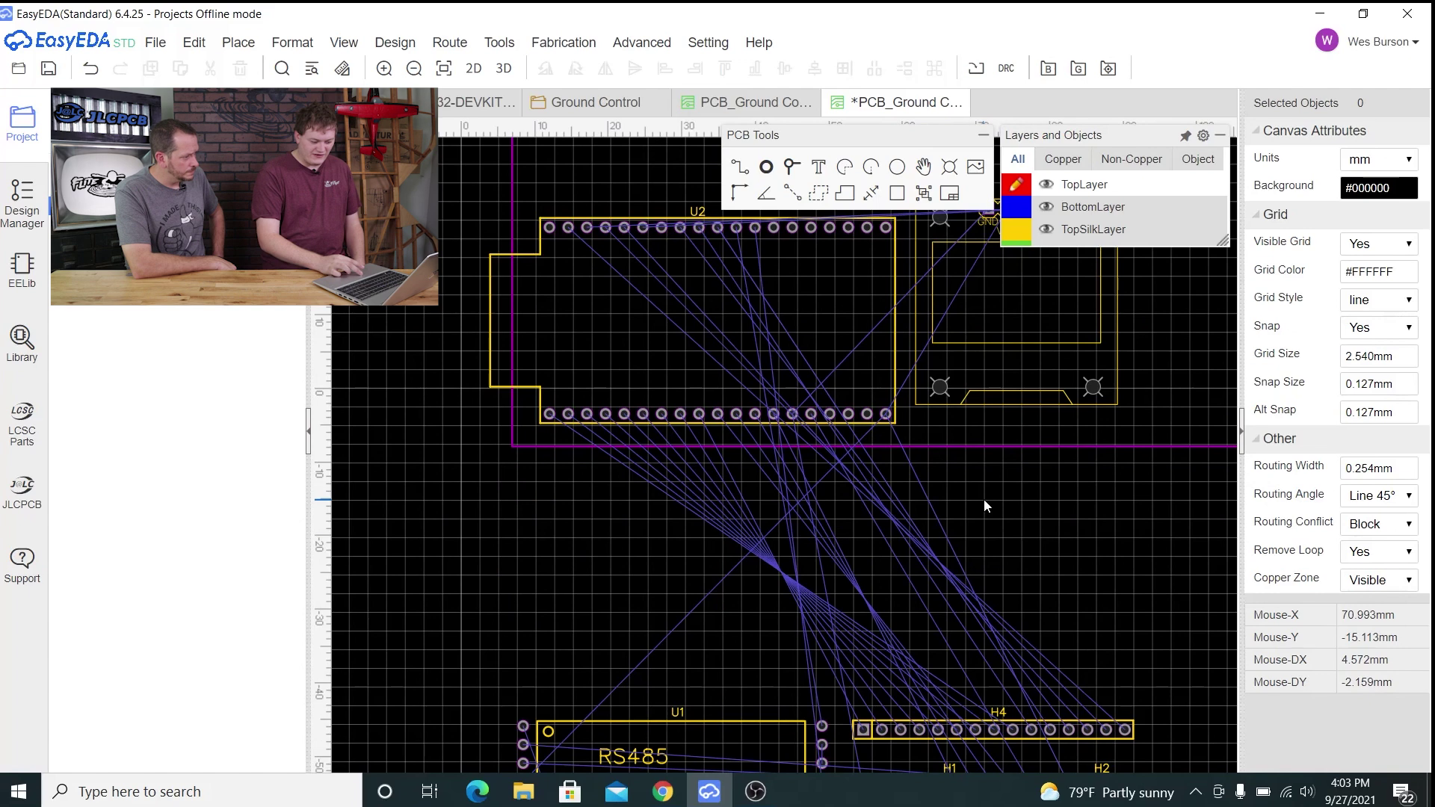
pyautogui.rightClick(984, 499)
pyautogui.click(957, 494)
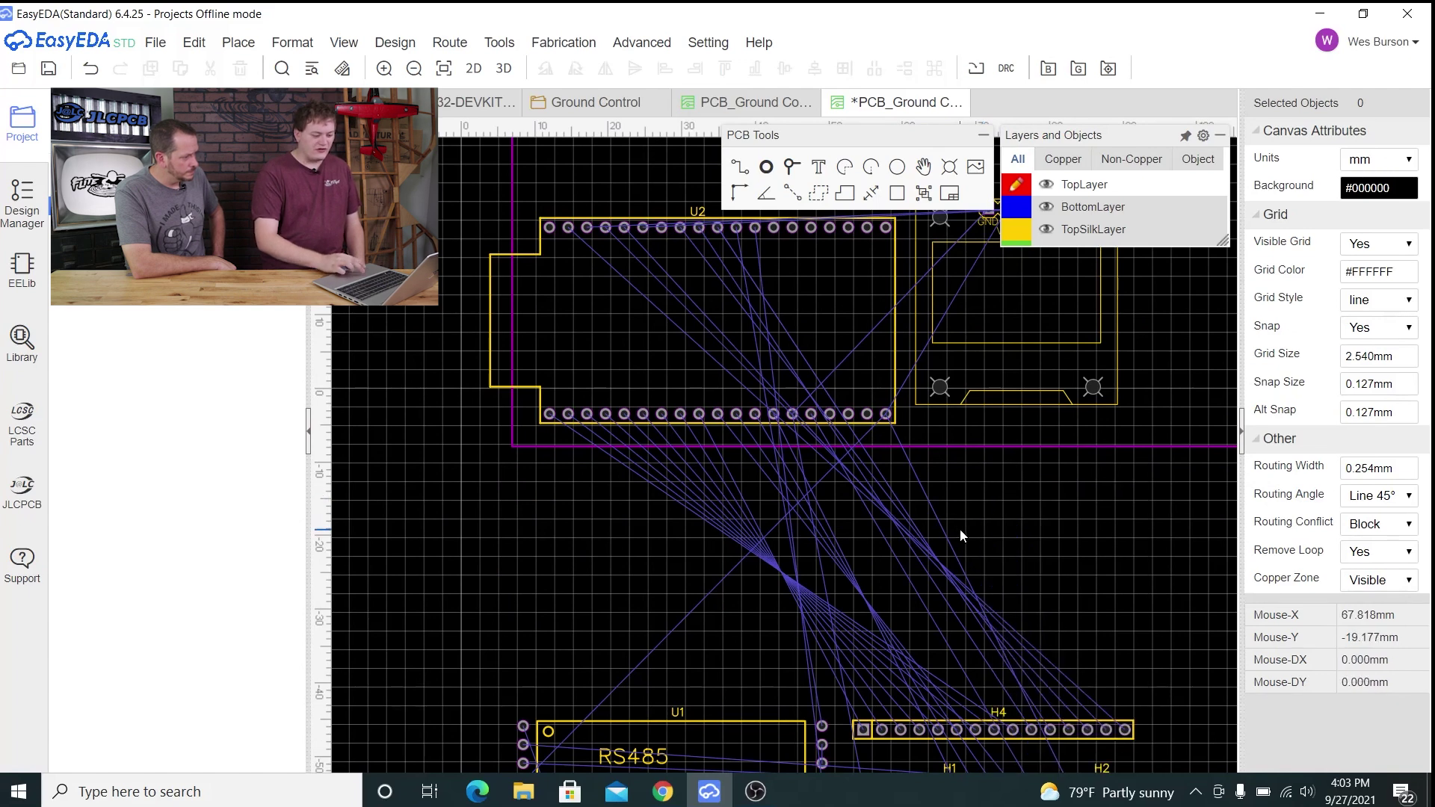
pyautogui.moveTo(1023, 497); pyautogui.dragTo(962, 493, button='right')
pyautogui.moveTo(947, 723); pyautogui.dragTo(636, 166)
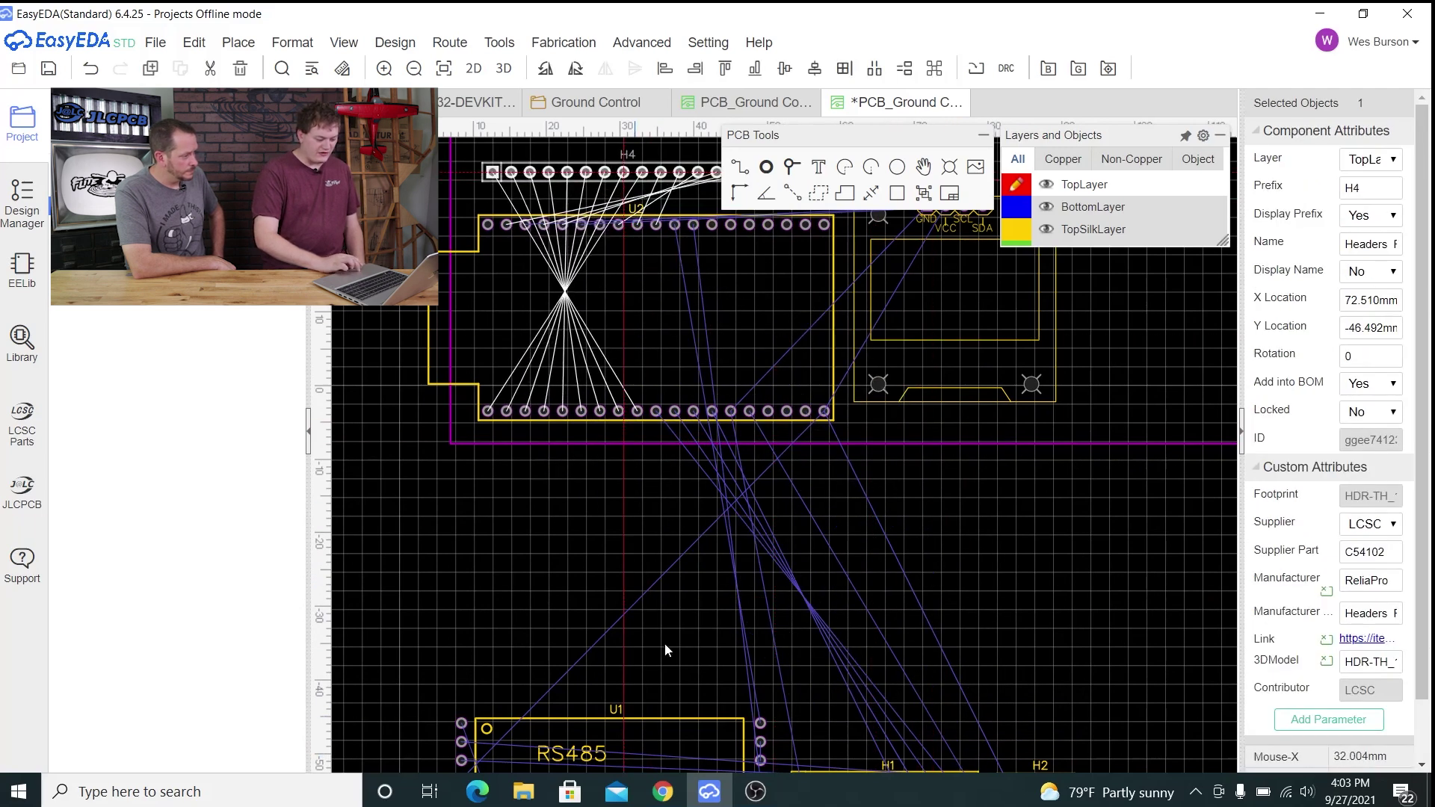
# Move the RS485 module U1 to the board's right edge, rotated to 270°.
pyautogui.moveTo(670, 720); pyautogui.dragTo(975, 479)
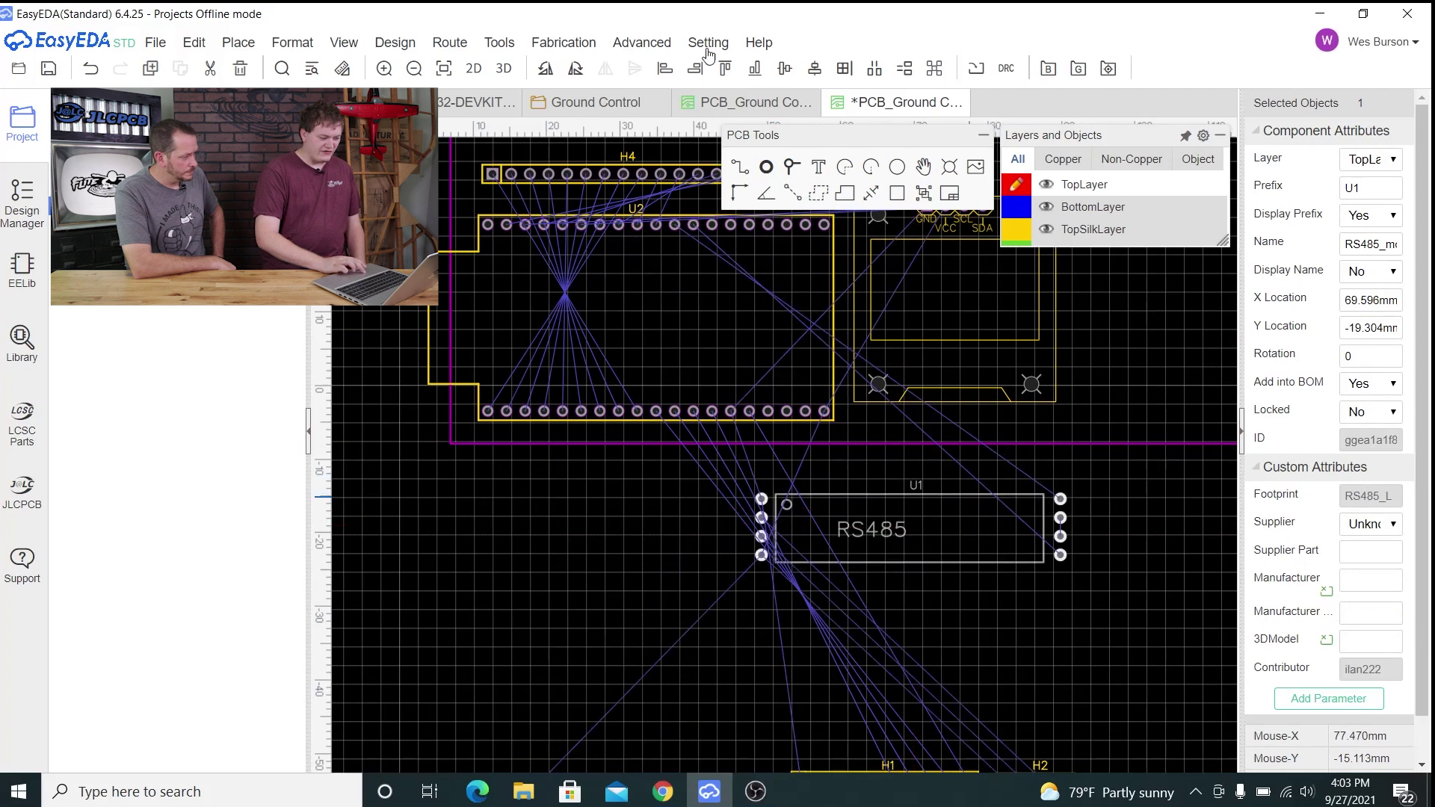
pyautogui.click(576, 68)
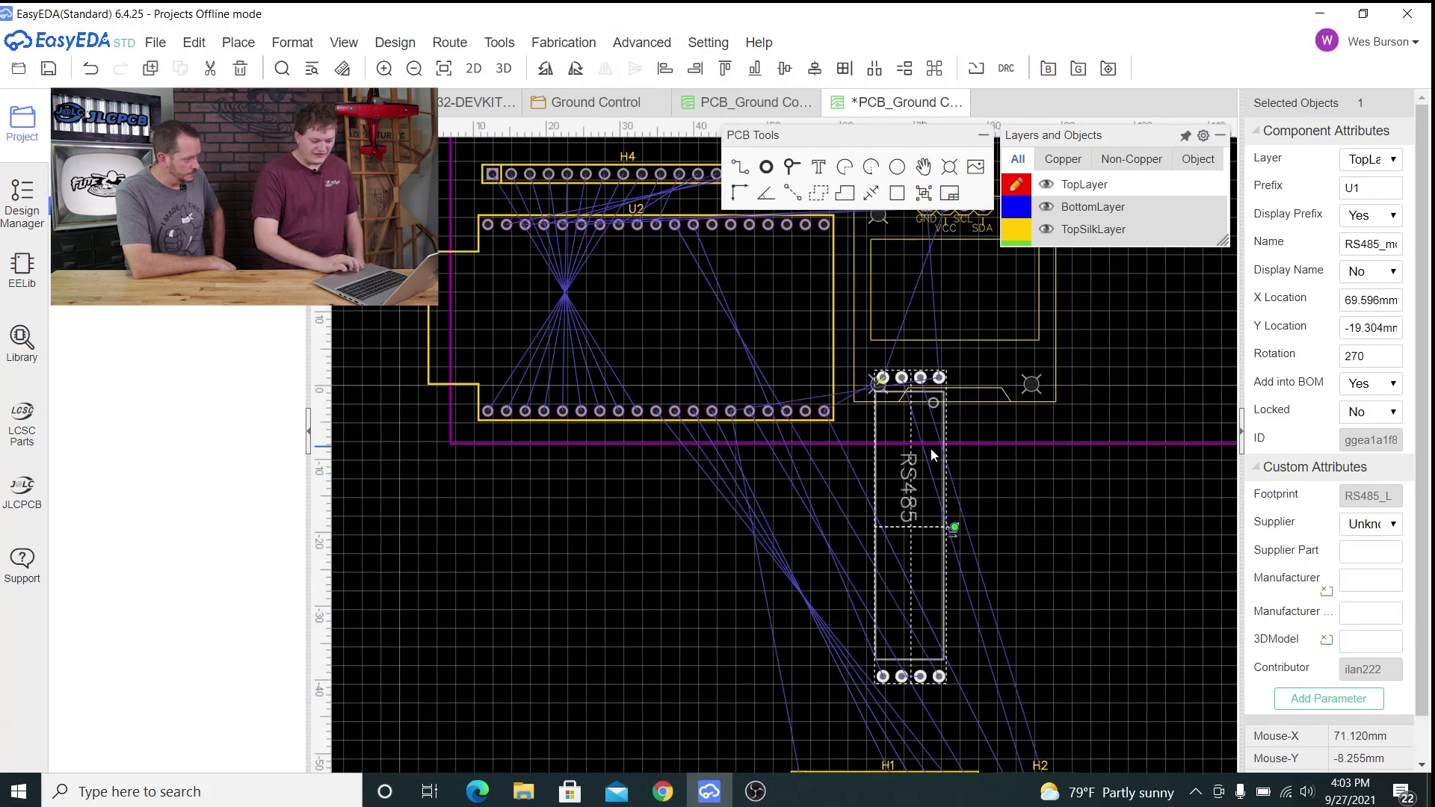
pyautogui.moveTo(946, 450); pyautogui.dragTo(1040, 630)
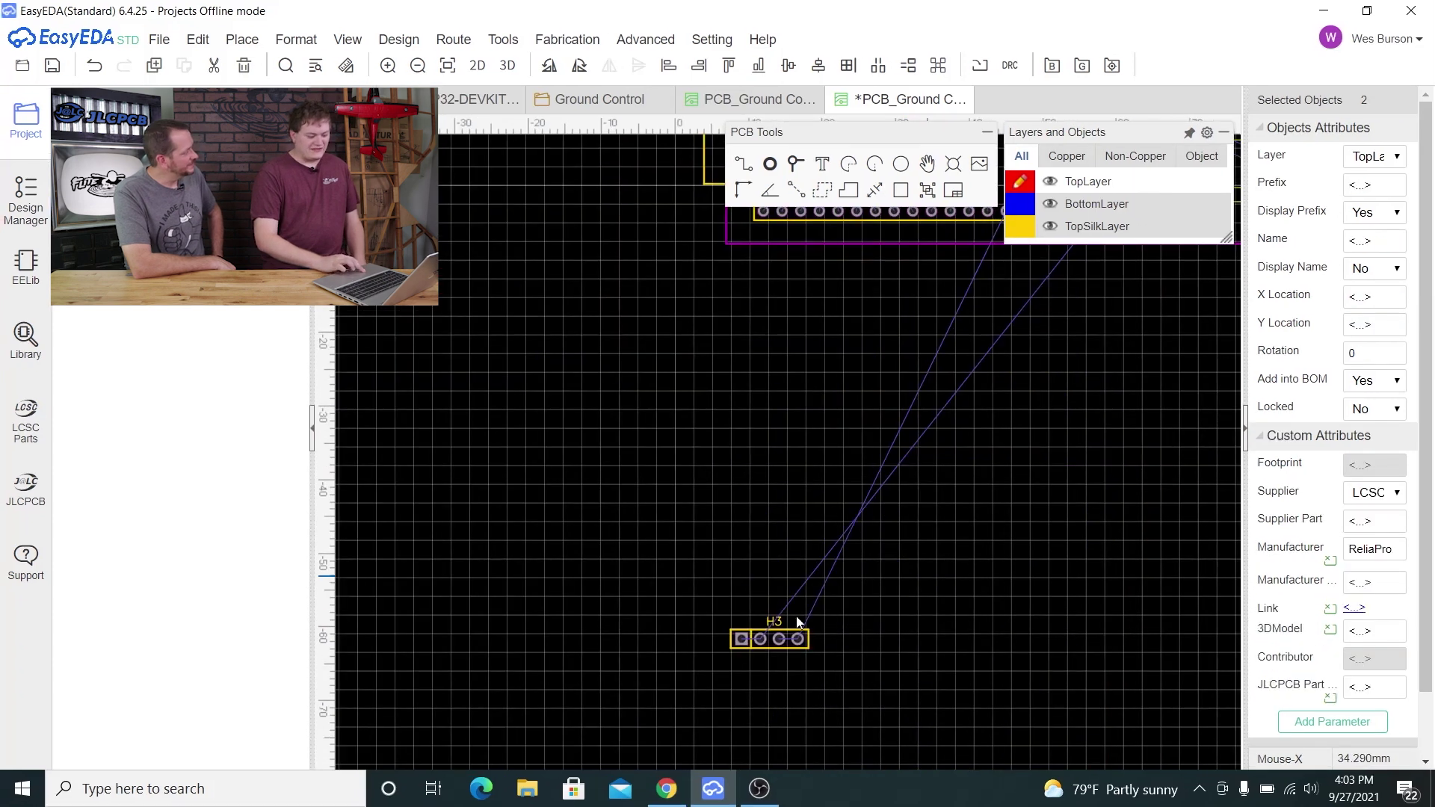
# Place header H3 along the board's bottom edge at 80.518, −4.572 mm.
pyautogui.click(712, 673)
pyautogui.click(733, 643)
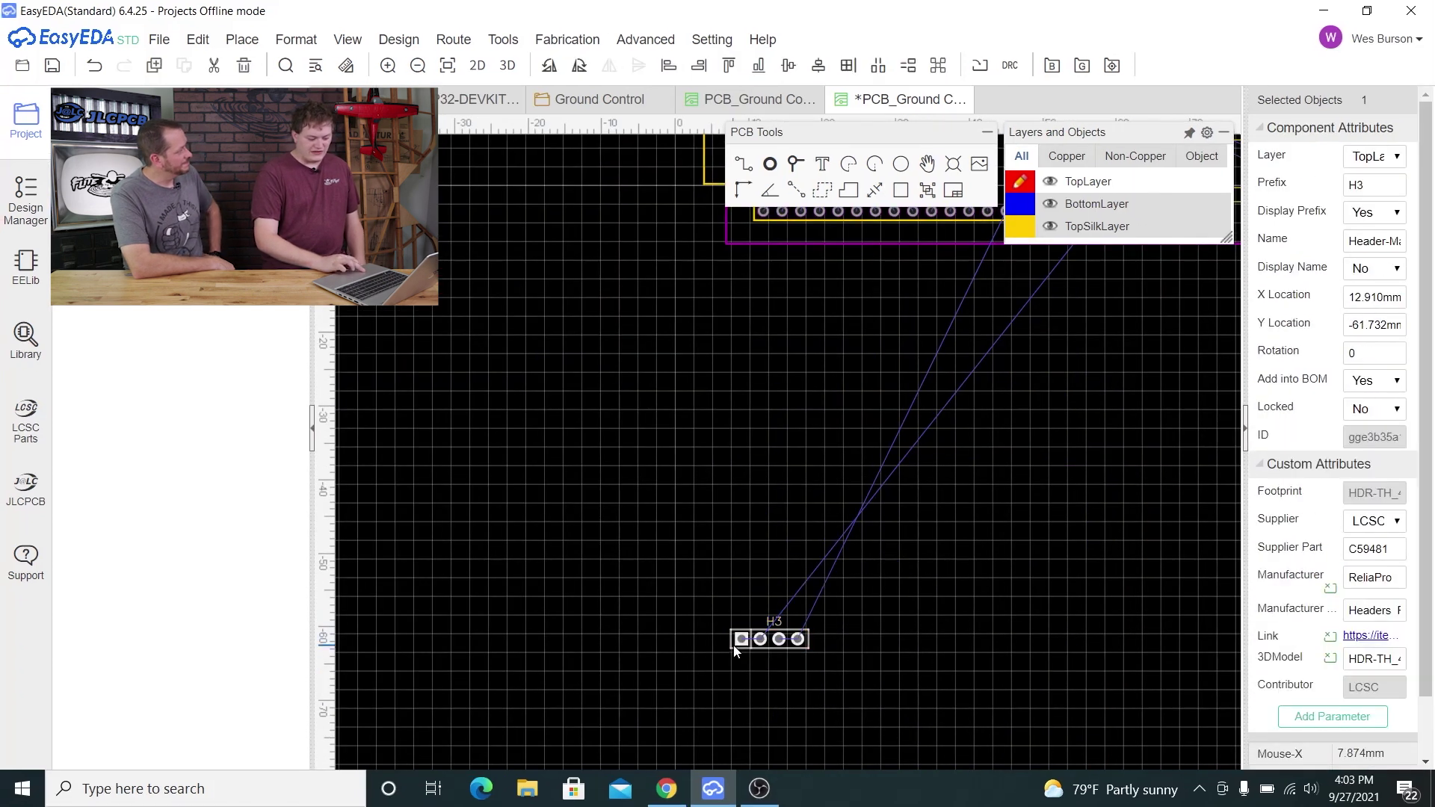
pyautogui.moveTo(733, 643); pyautogui.dragTo(959, 296)
pyautogui.moveTo(776, 572); pyautogui.dragTo(703, 631, button='right')
pyautogui.moveTo(801, 553); pyautogui.dragTo(596, 633, button='right')
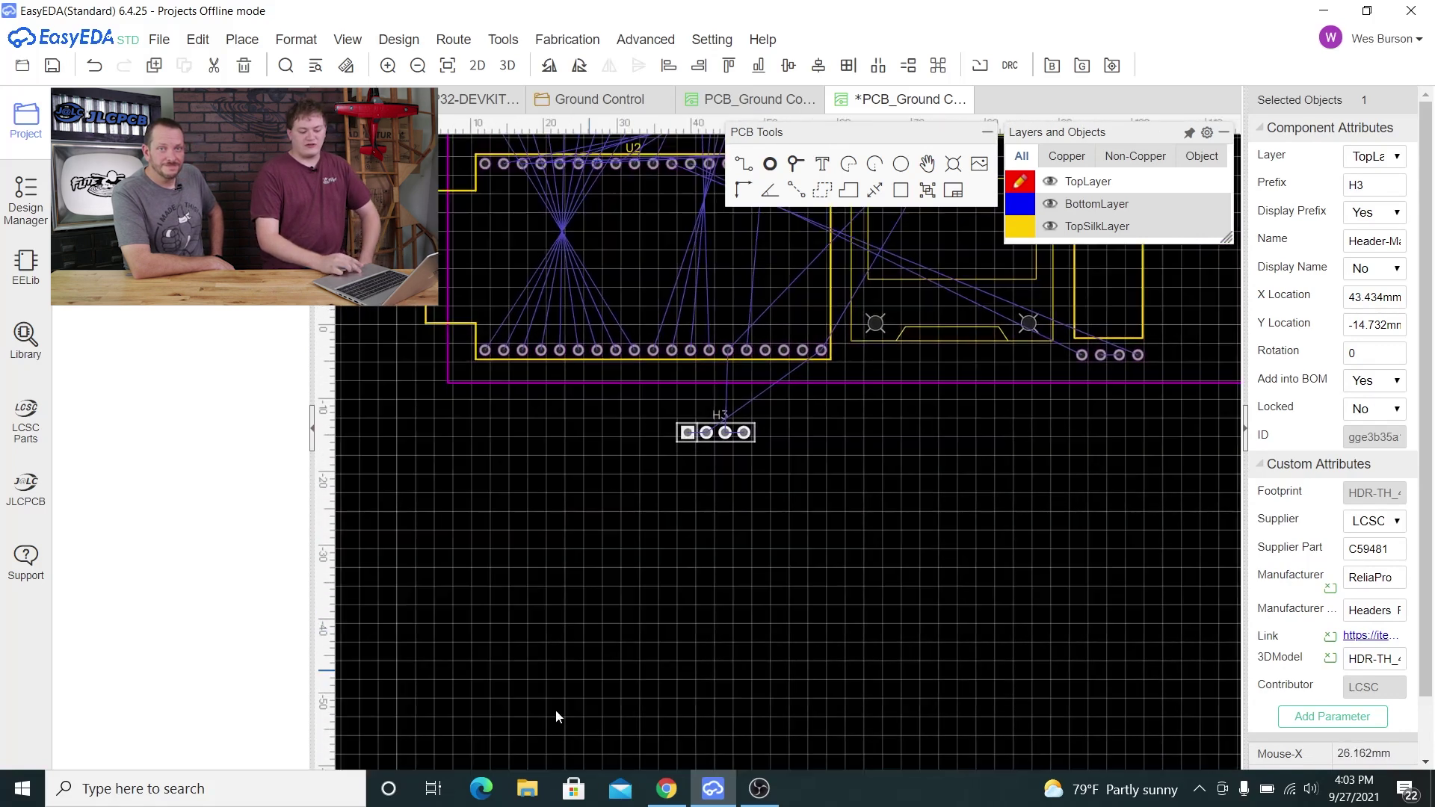
pyautogui.moveTo(823, 599); pyautogui.dragTo(684, 736, button='right')
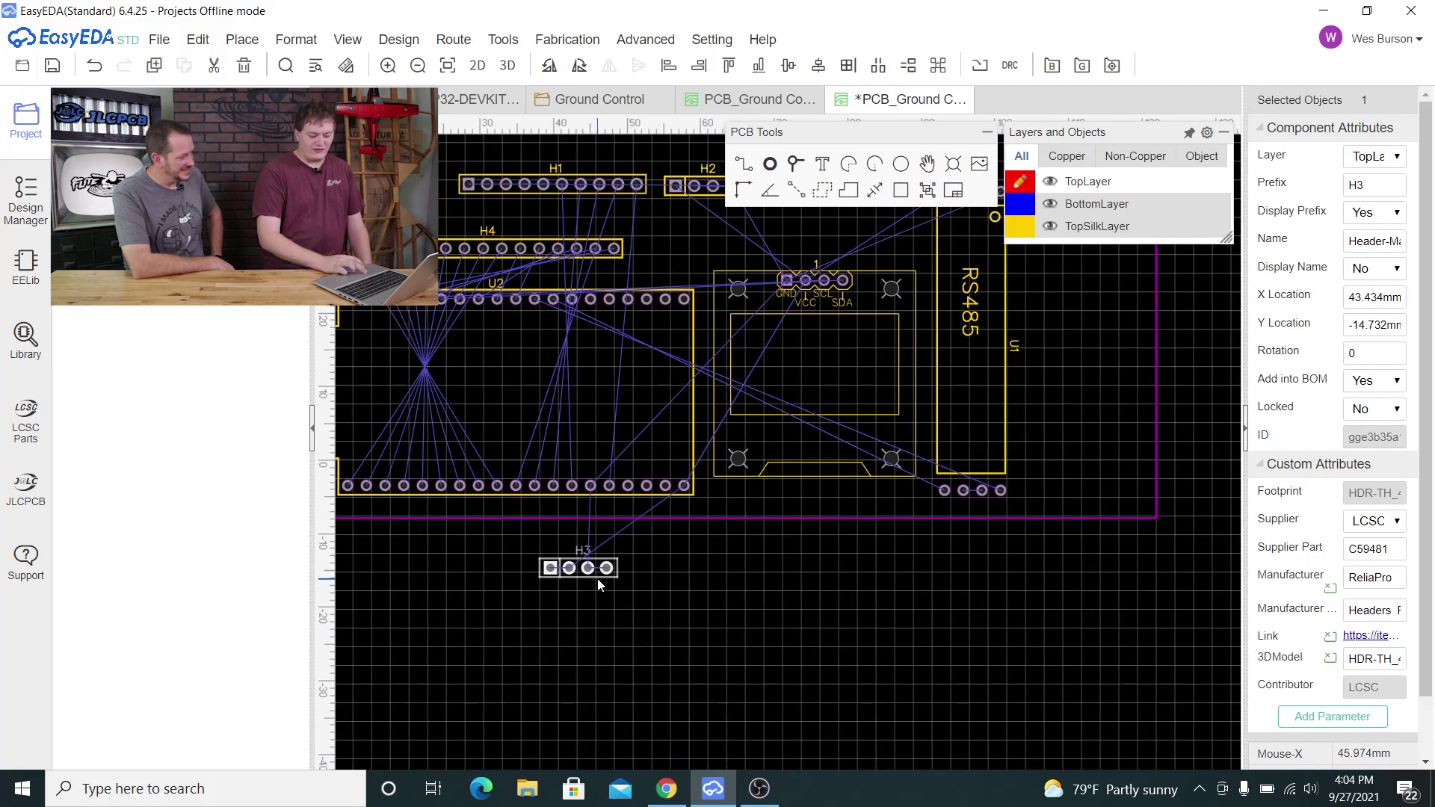
pyautogui.moveTo(616, 560); pyautogui.dragTo(889, 486)
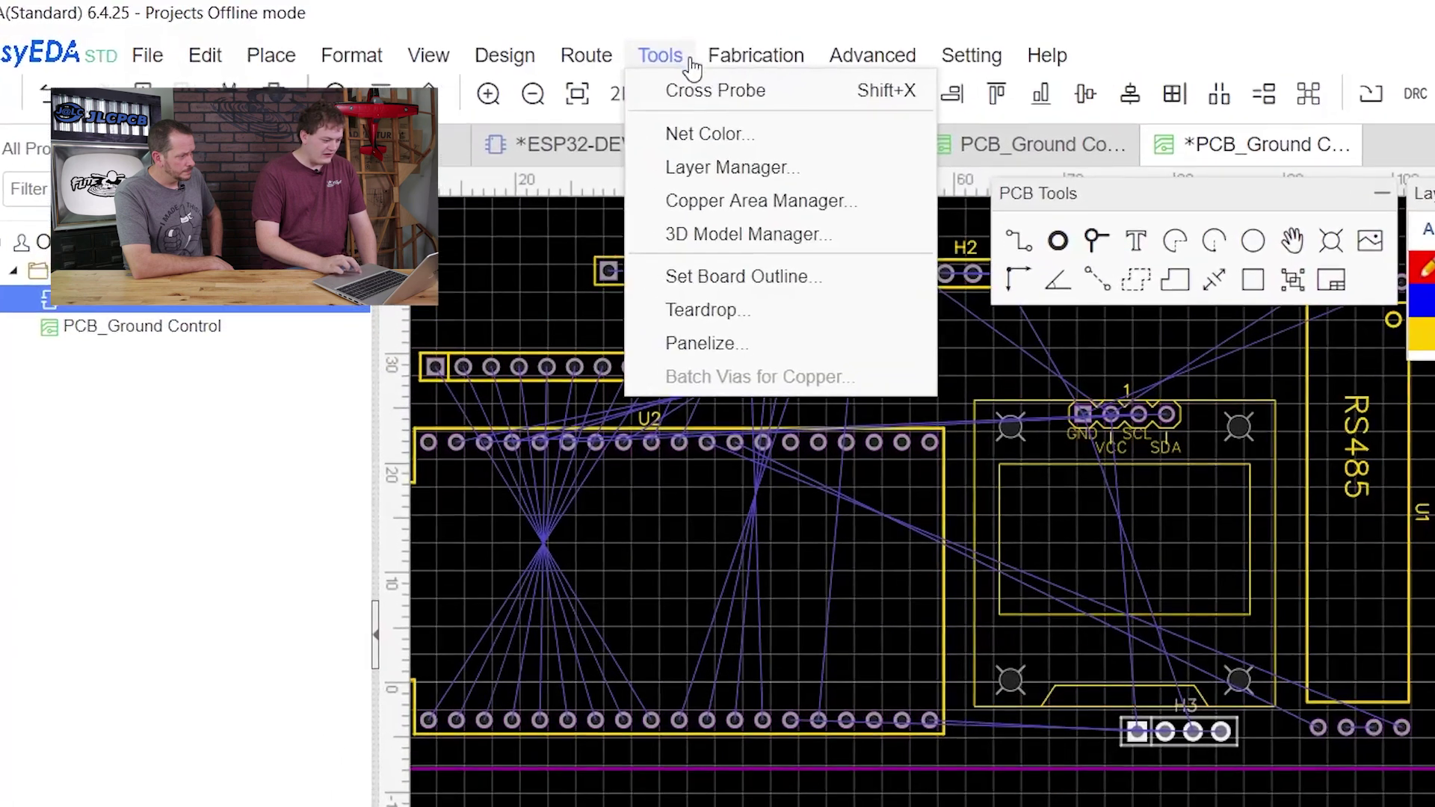
# Save the PCB layout with Ctrl+S.
pyautogui.moveTo(558, 43)
pyautogui.moveTo(673, 57)
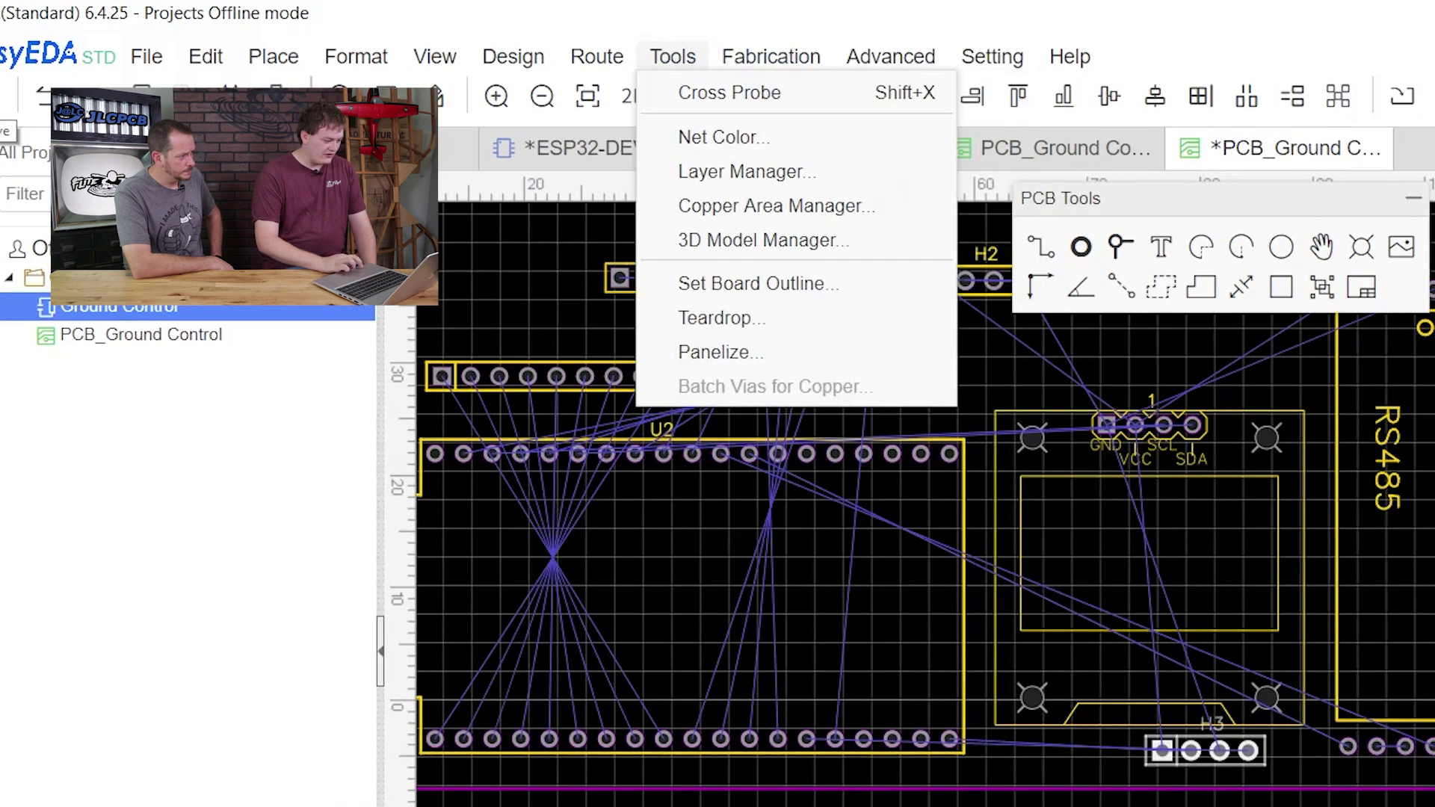
pyautogui.hotkey('ctrl', 's')
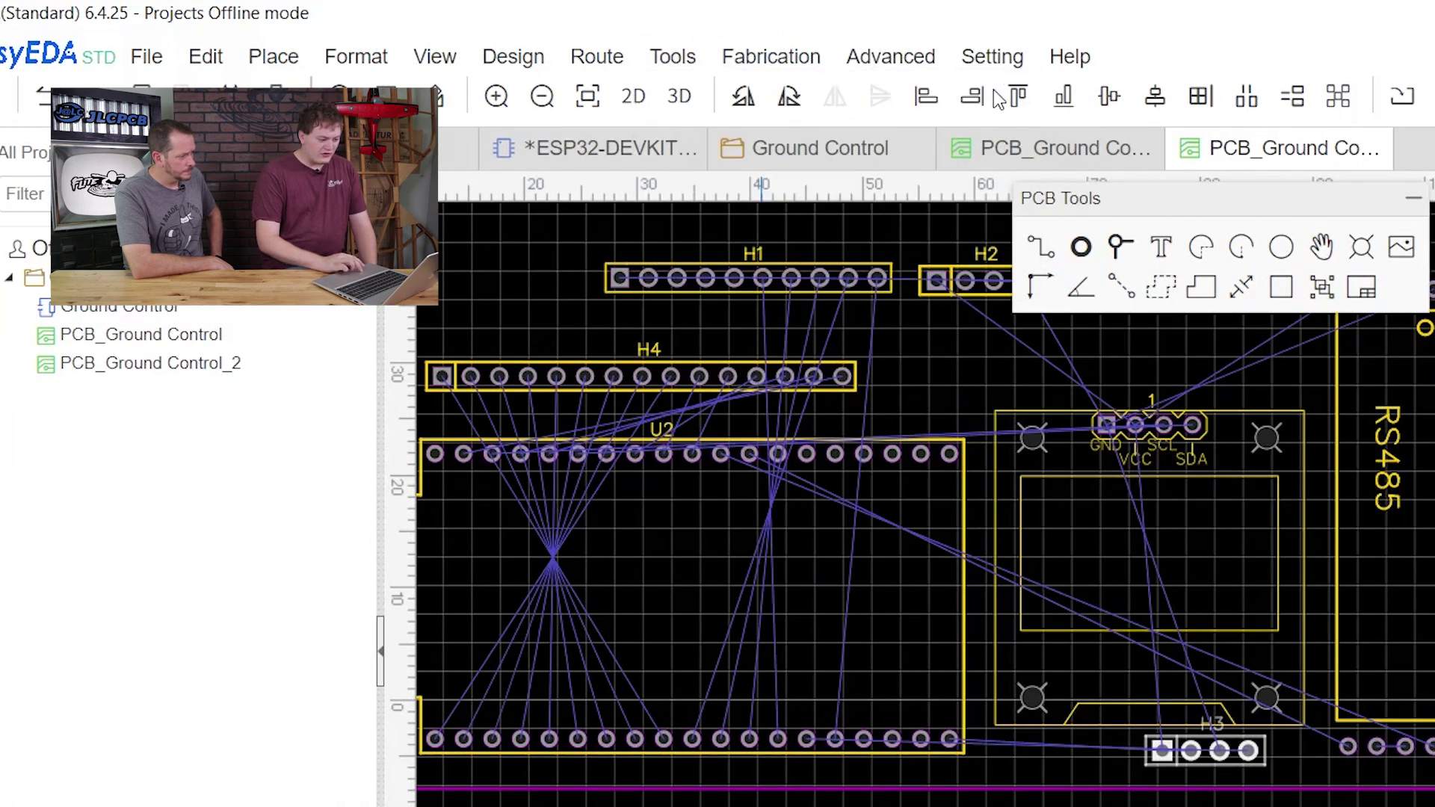
# Cloud-autoroute both layers, completing all 83 connections with 2 vias.
pyautogui.moveTo(777, 58)
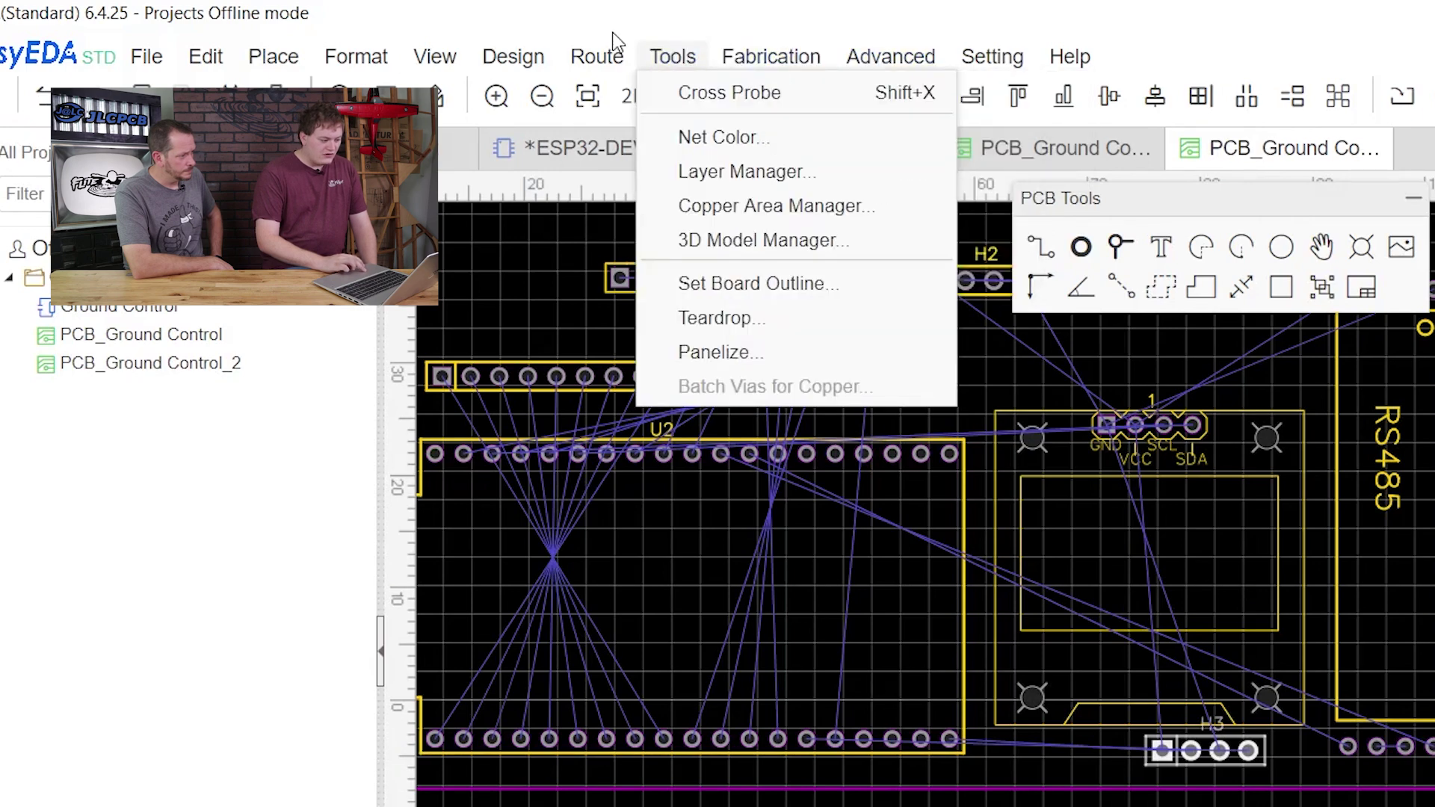
pyautogui.moveTo(598, 59)
pyautogui.moveTo(638, 104)
pyautogui.click(927, 92)
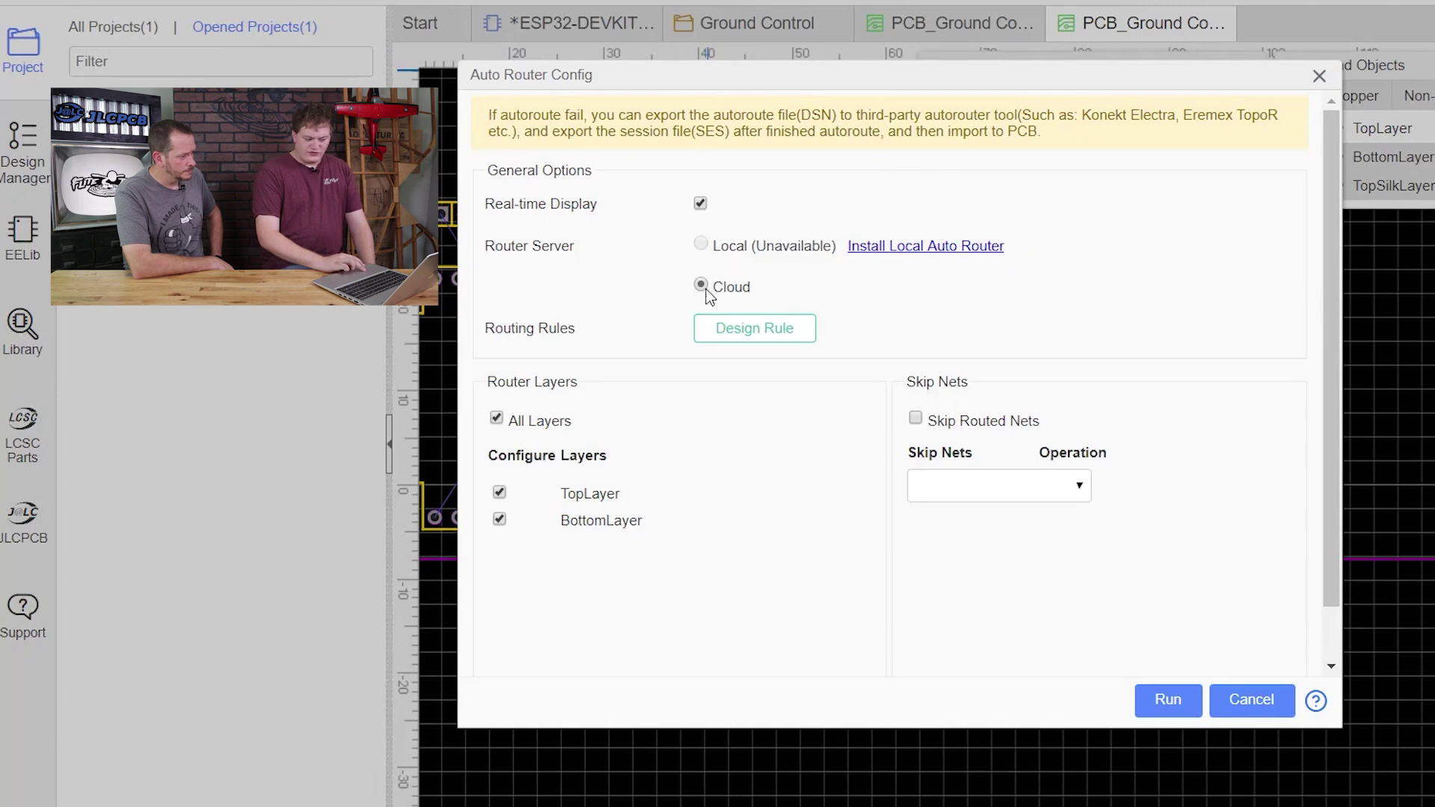
pyautogui.click(1170, 701)
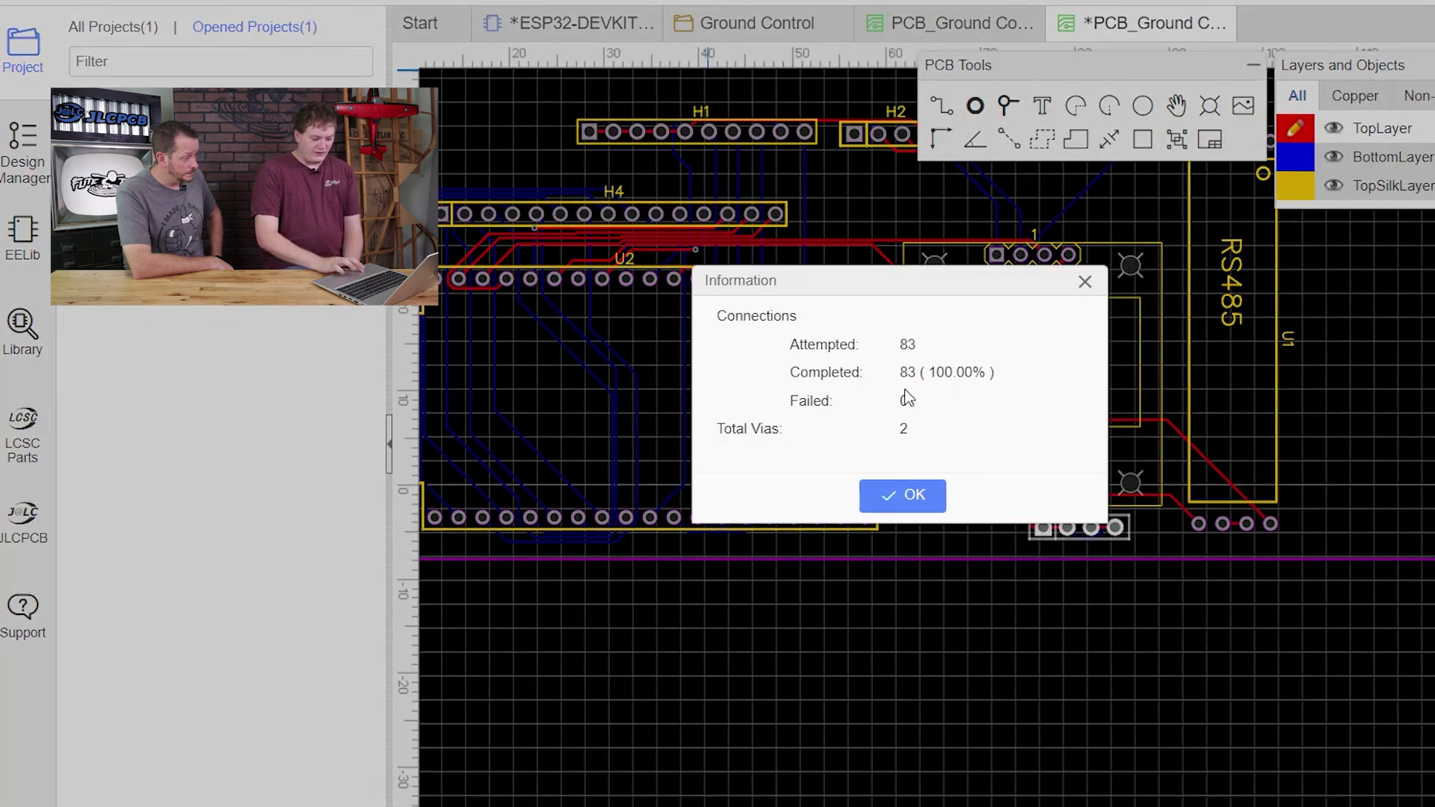
pyautogui.click(903, 496)
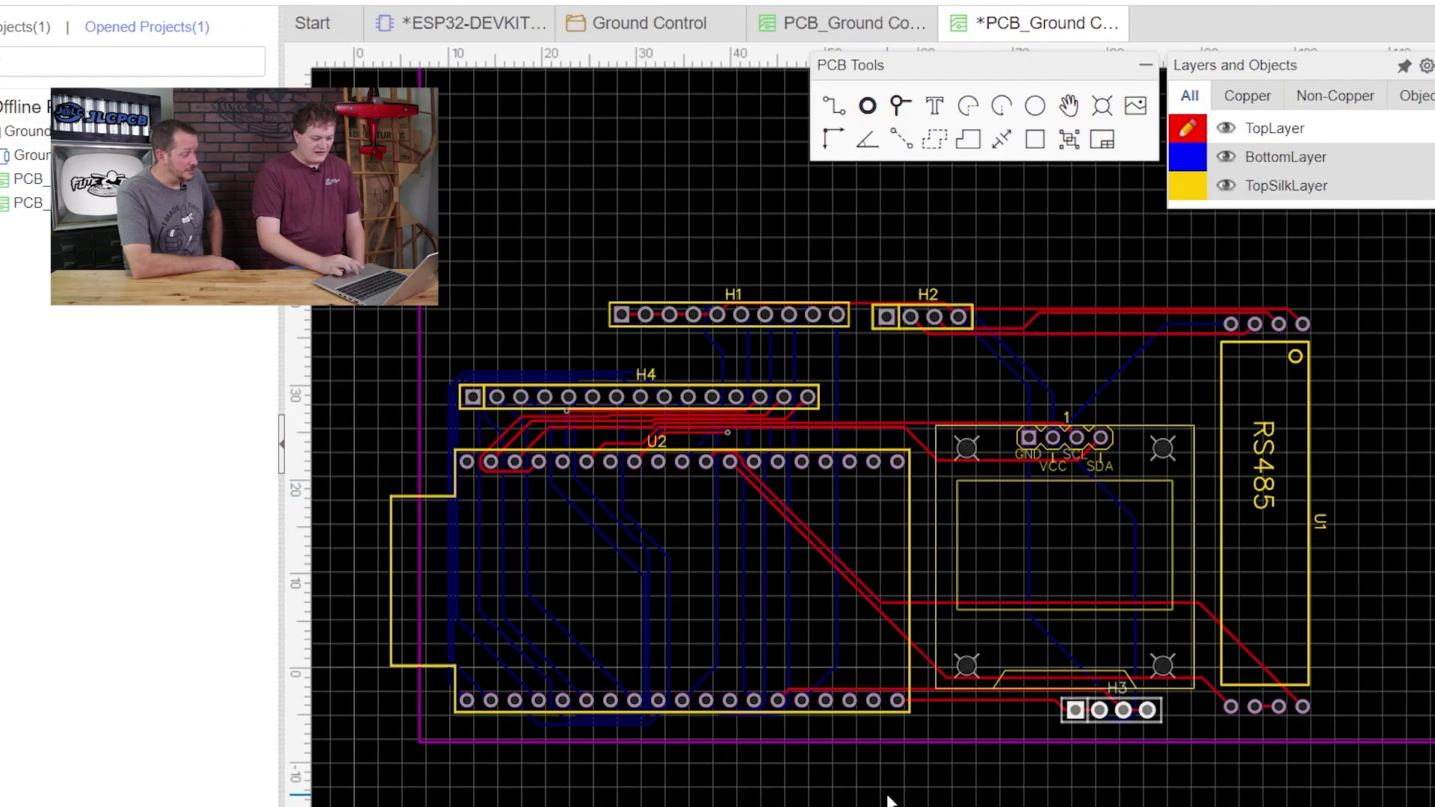
# Pan over the routed traces and bring up the Fabrication menu.
pyautogui.moveTo(888, 800); pyautogui.dragTo(843, 806, button='right')
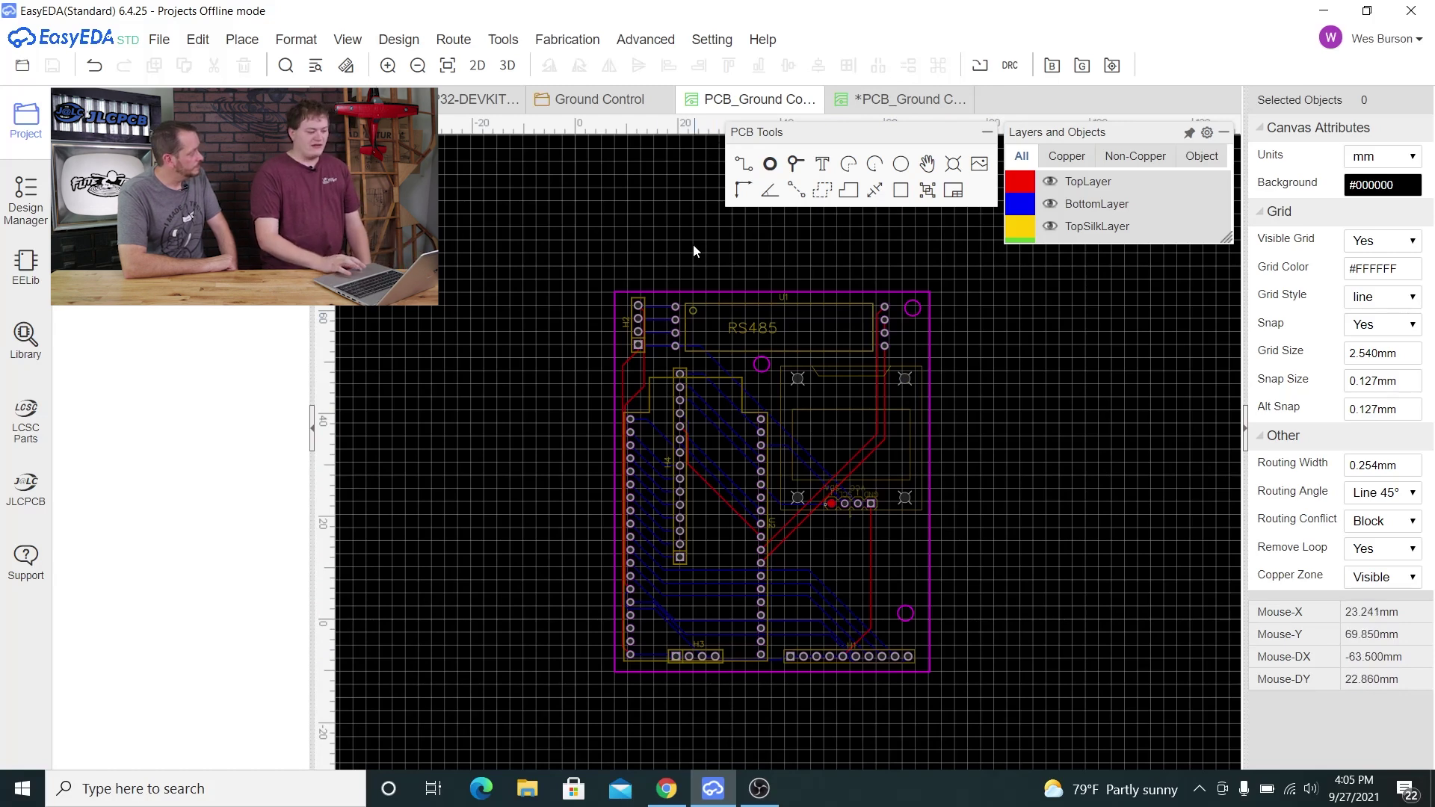
pyautogui.click(568, 43)
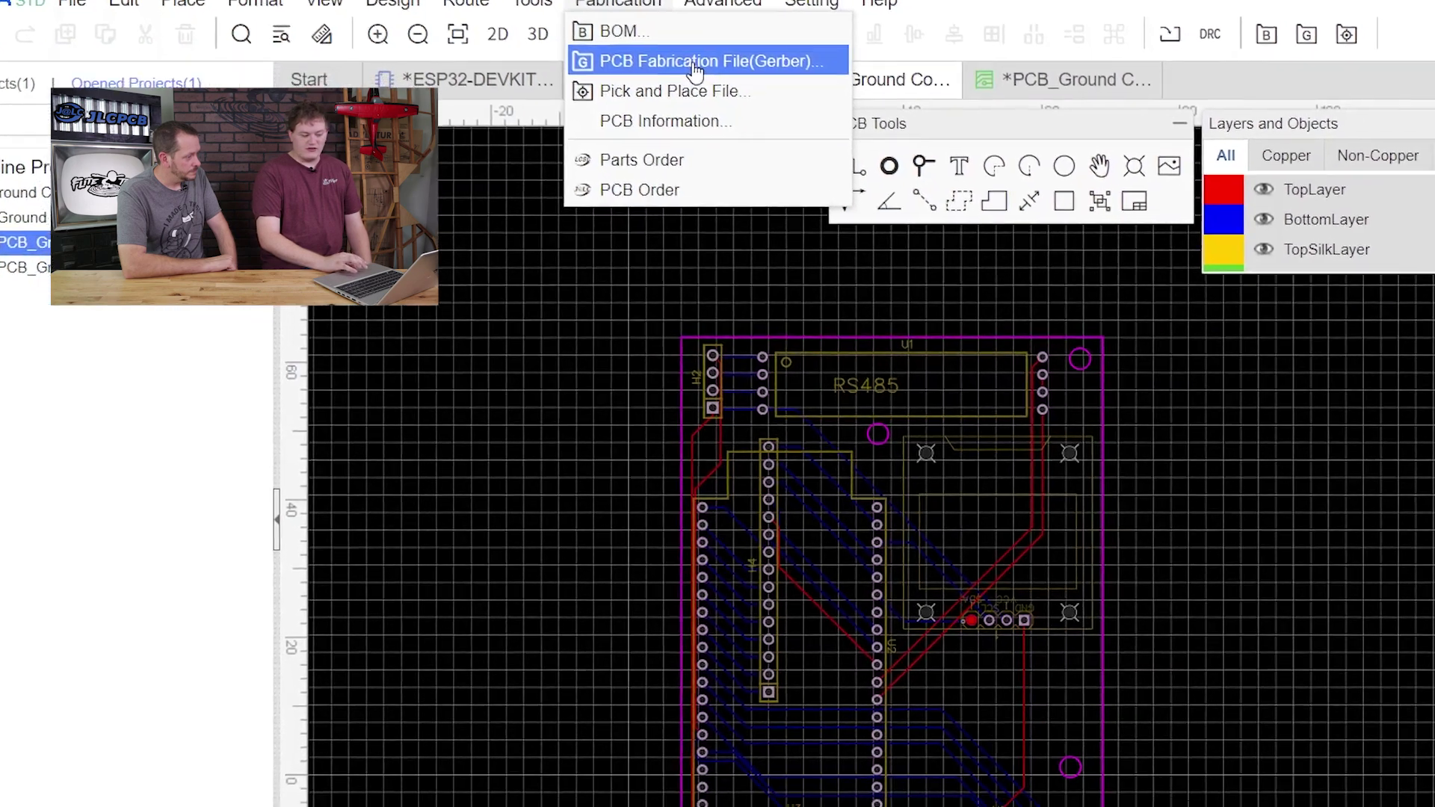
# Generate Gerbers without the DRC, keeping quantity 5 and setting PCB colour to Blue.
pyautogui.click(722, 110)
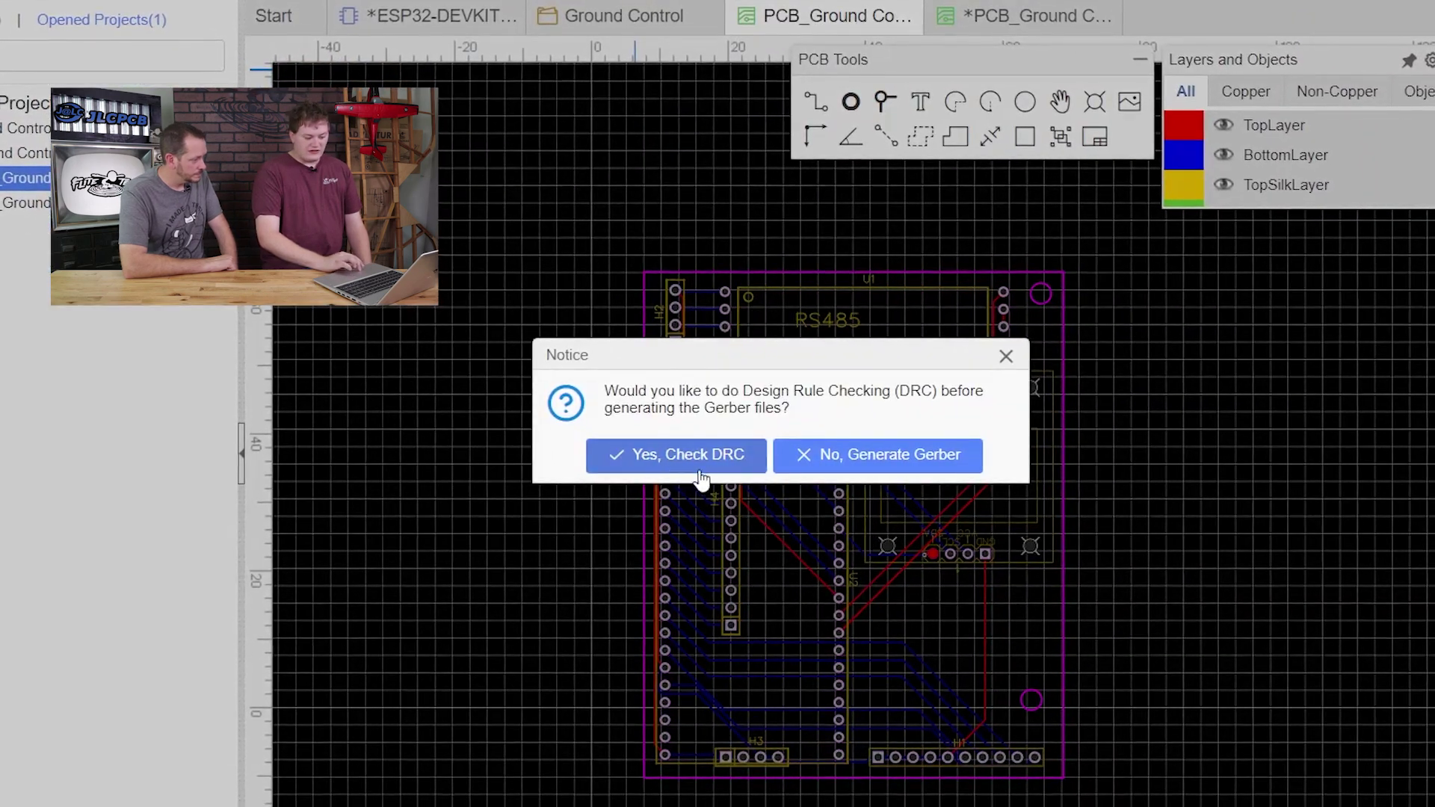
pyautogui.click(815, 458)
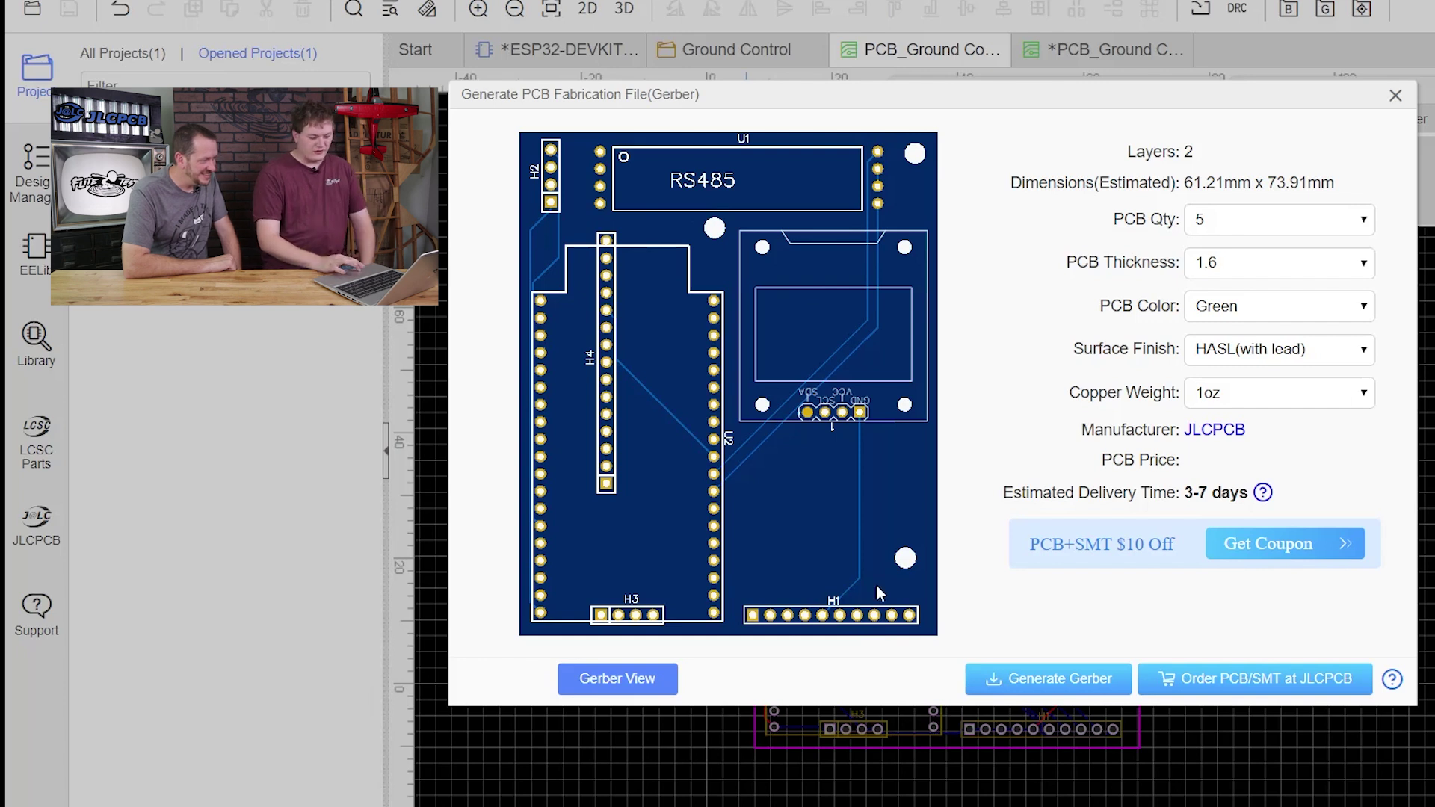
pyautogui.click(1206, 224)
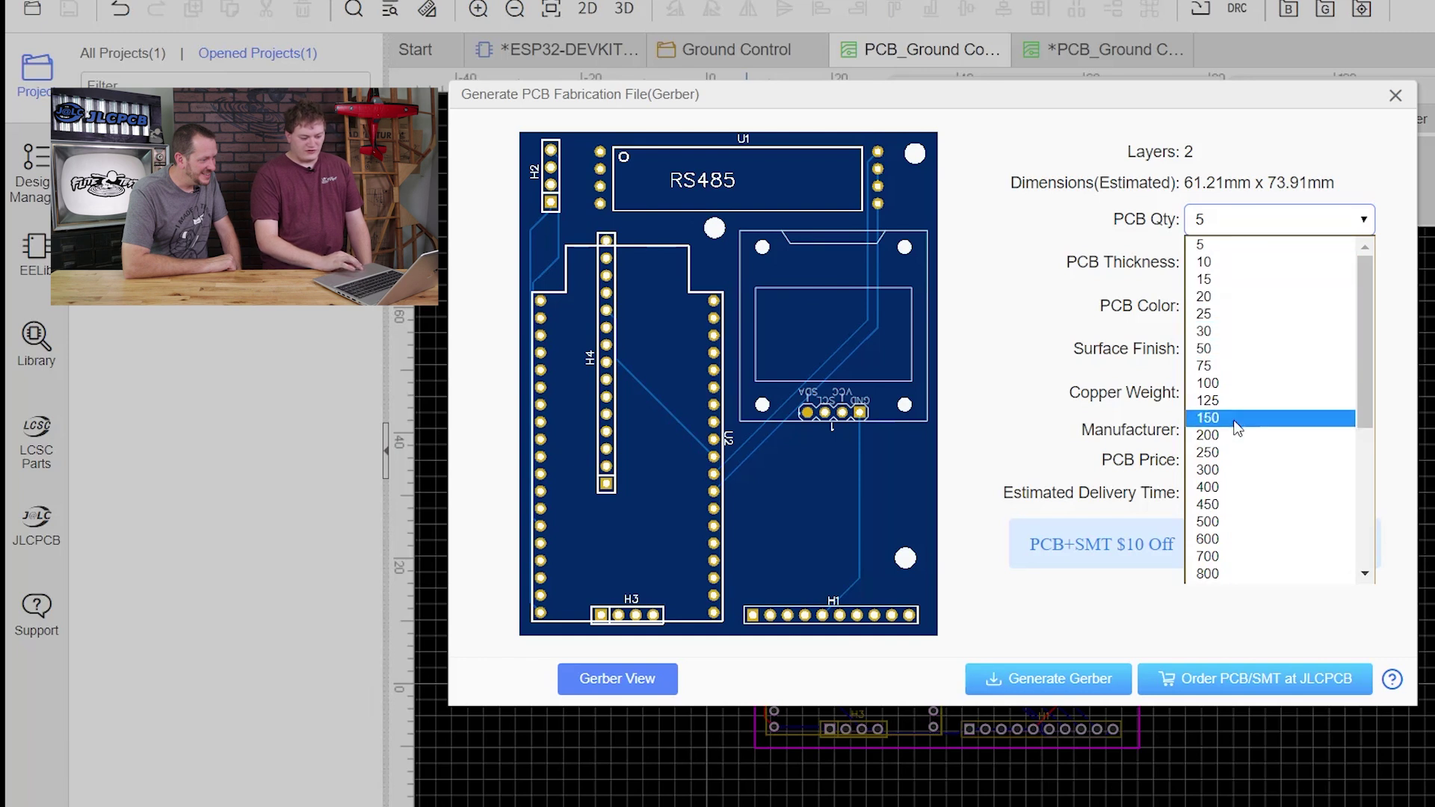
pyautogui.click(1212, 246)
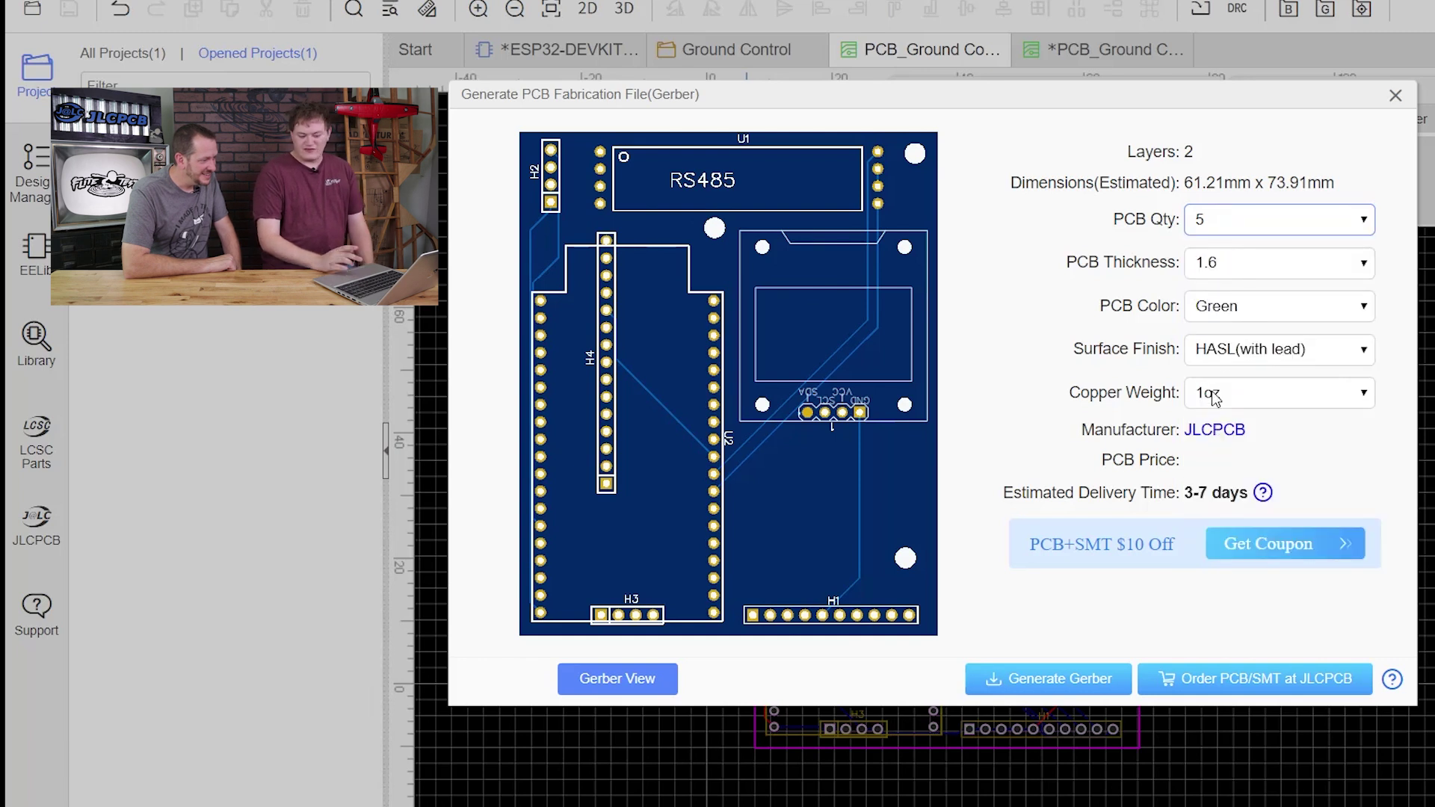
pyautogui.click(1240, 316)
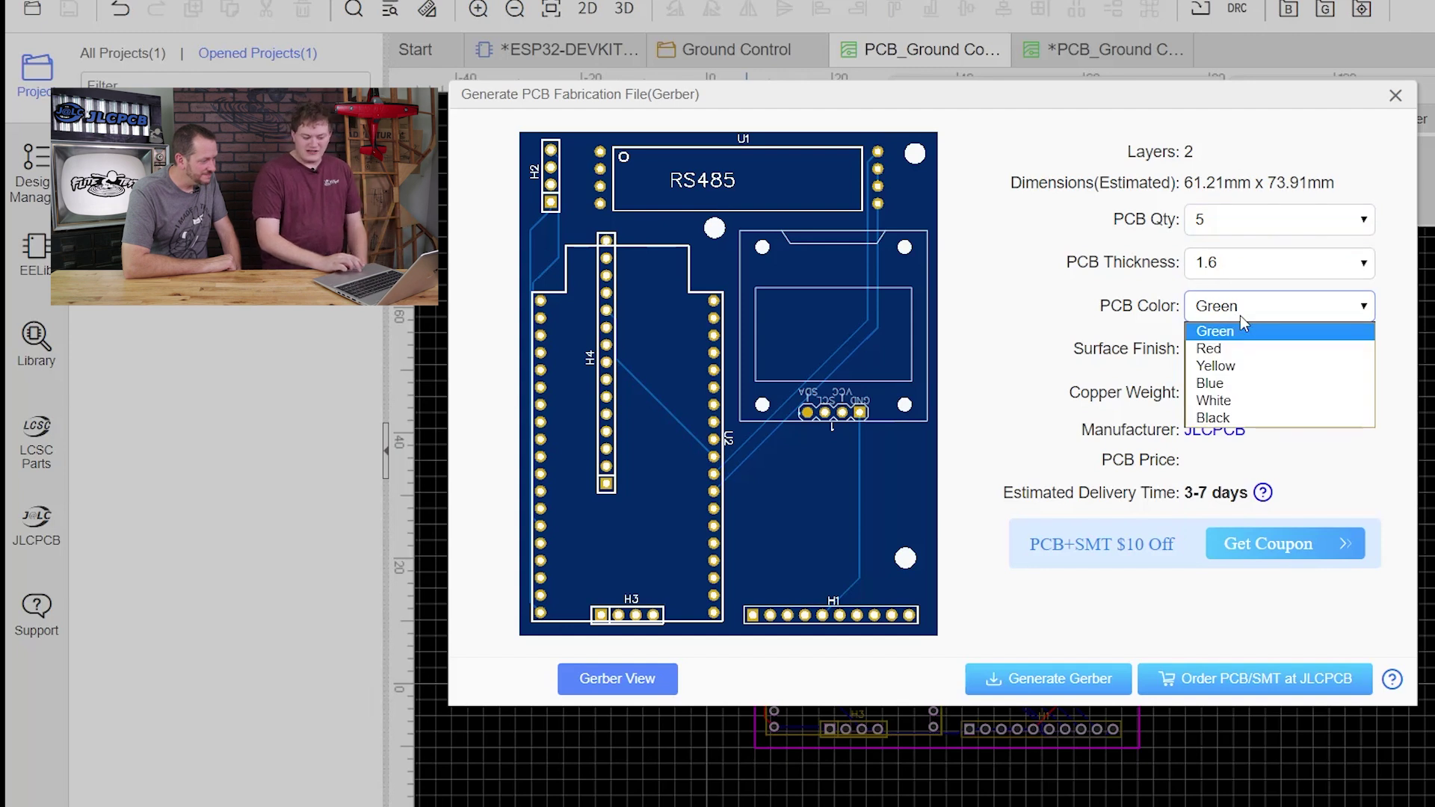
pyautogui.click(1226, 384)
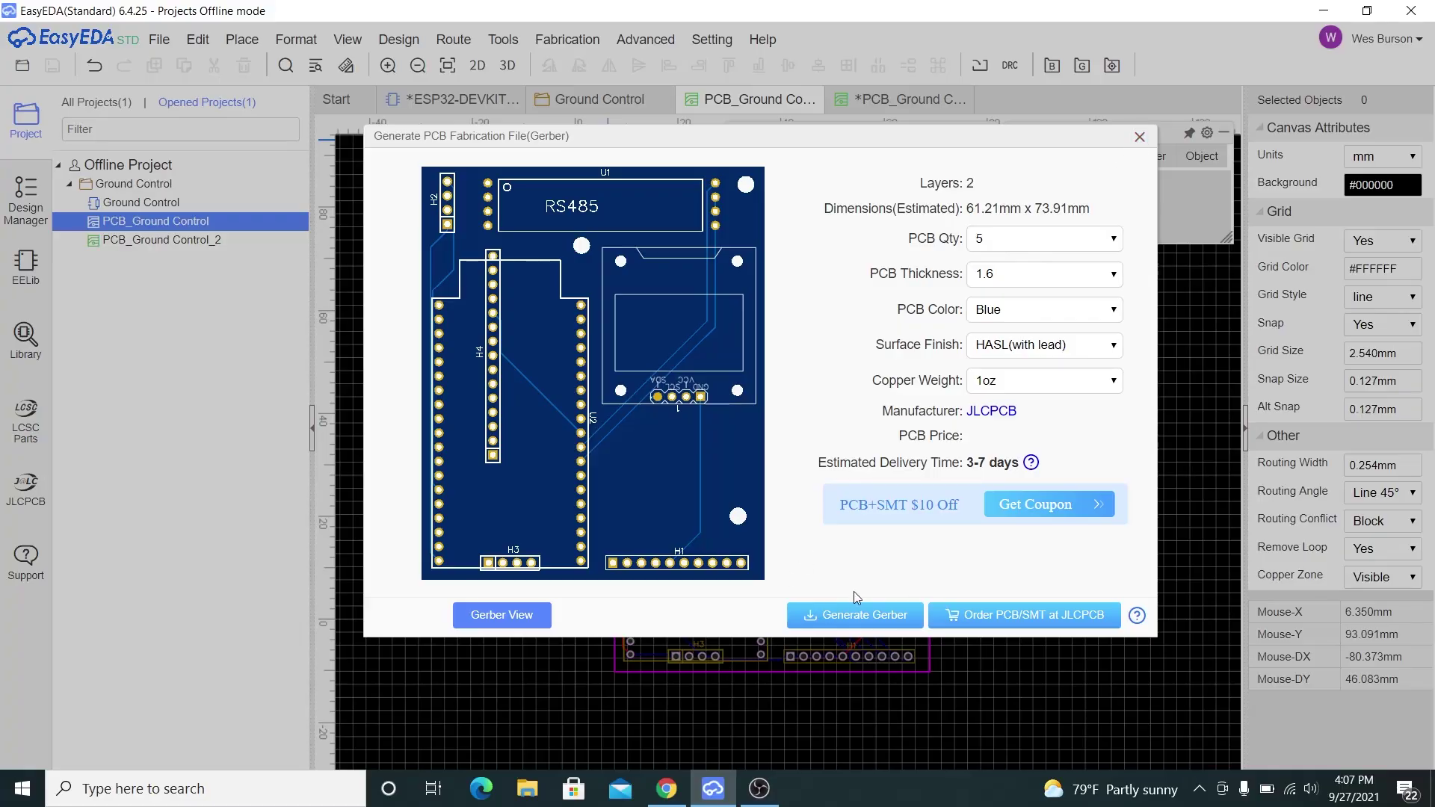
pyautogui.click(862, 619)
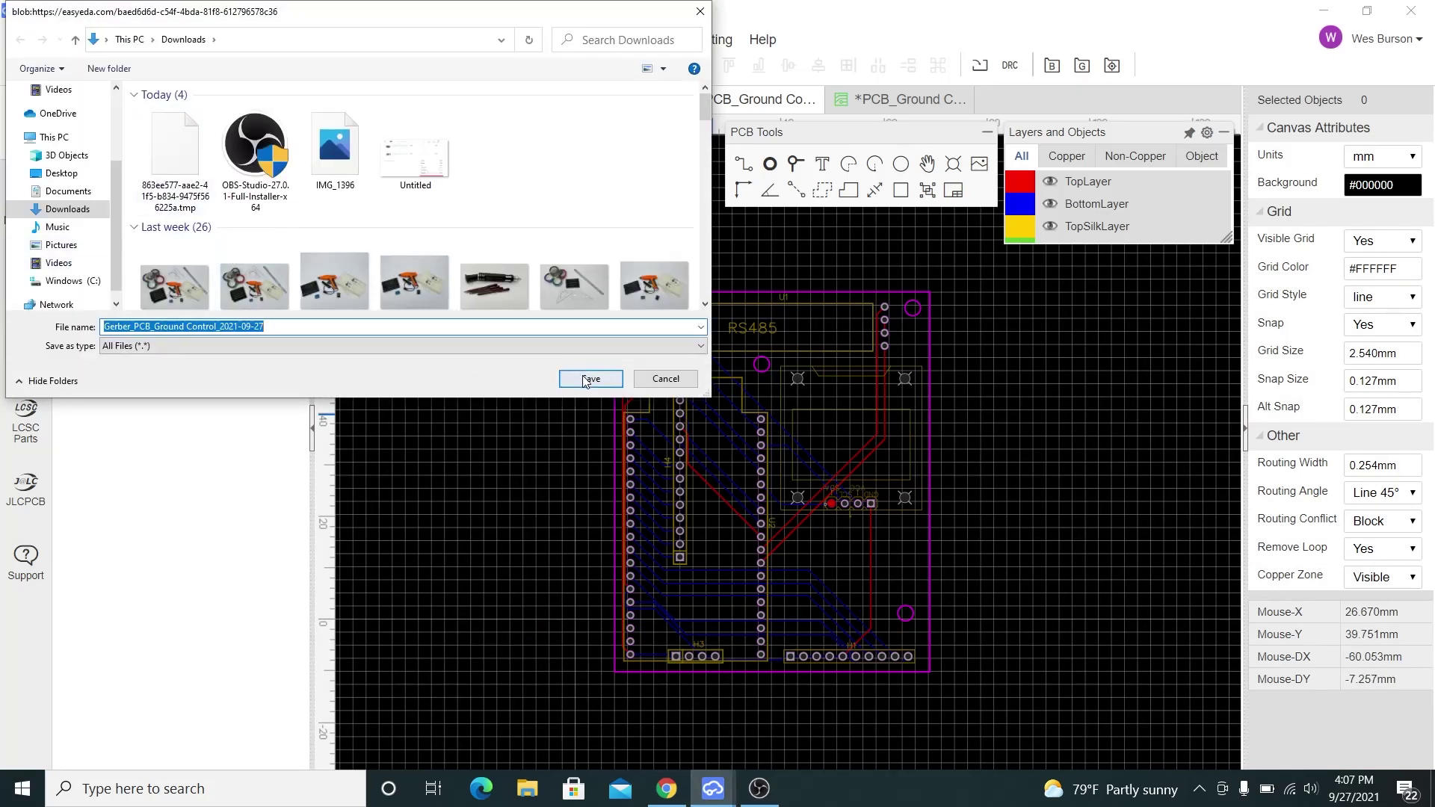
# Save the Gerber zip to the Desktop, then launch the JLCPCB order page from the Gerber dialog.
pyautogui.click(61, 173)
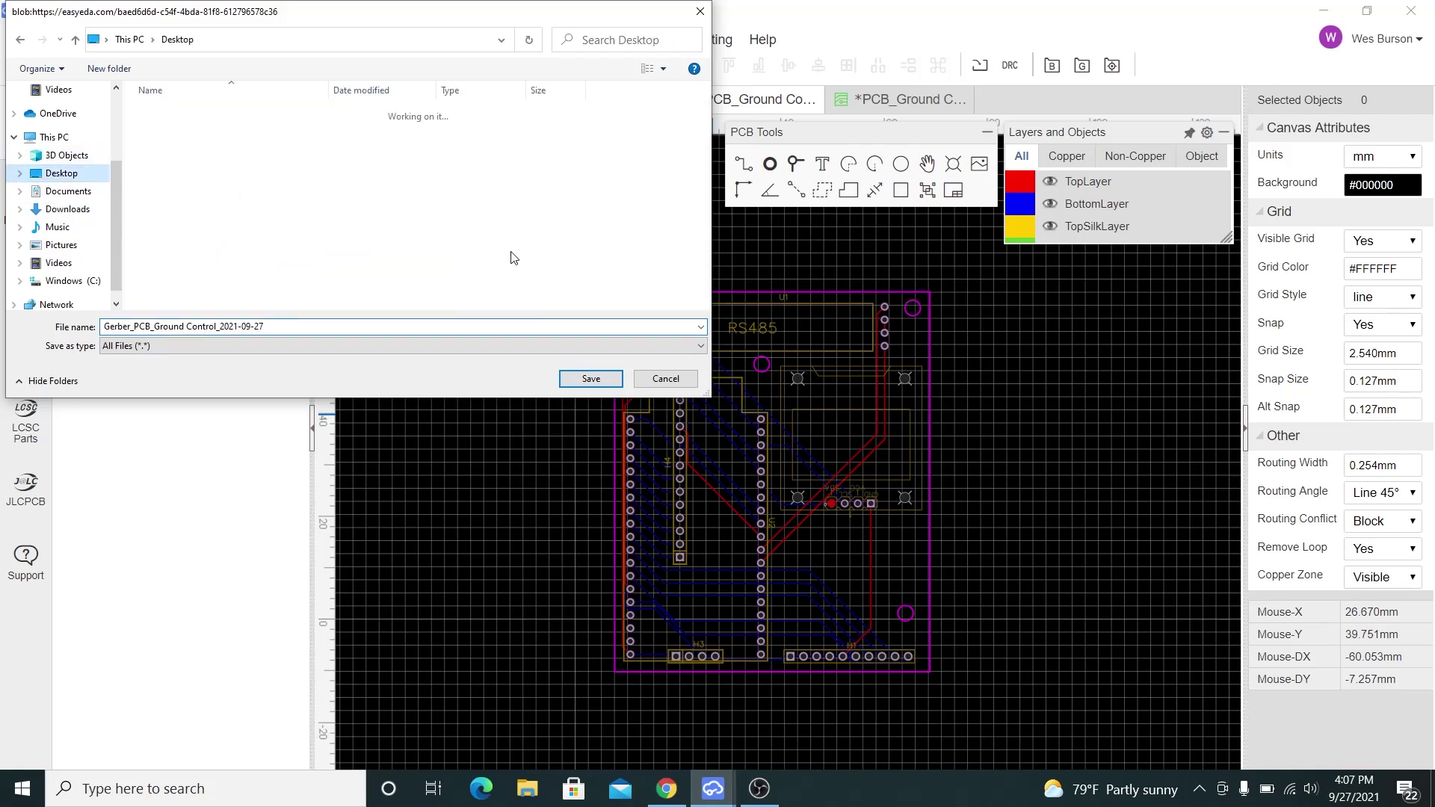
pyautogui.click(590, 379)
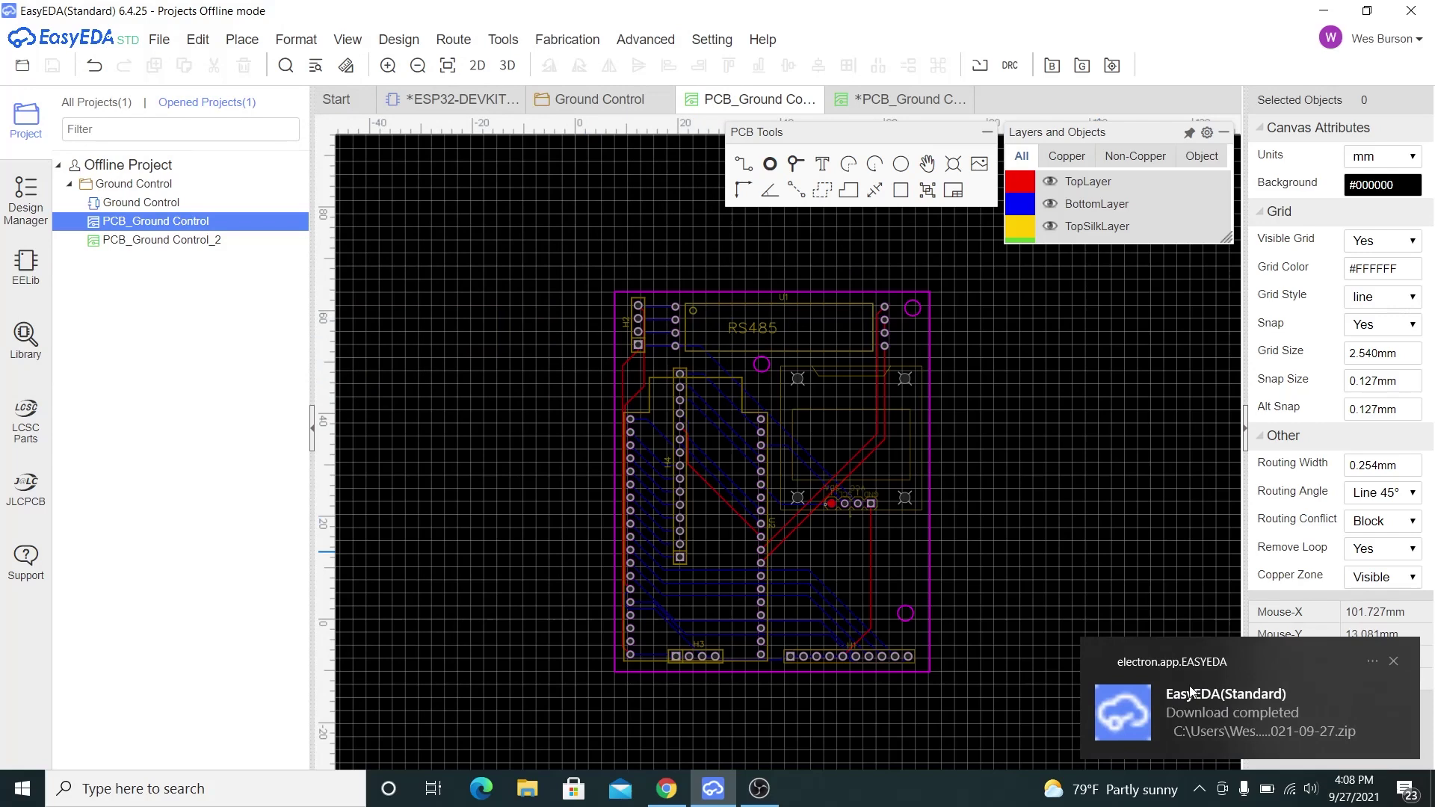
pyautogui.click(567, 39)
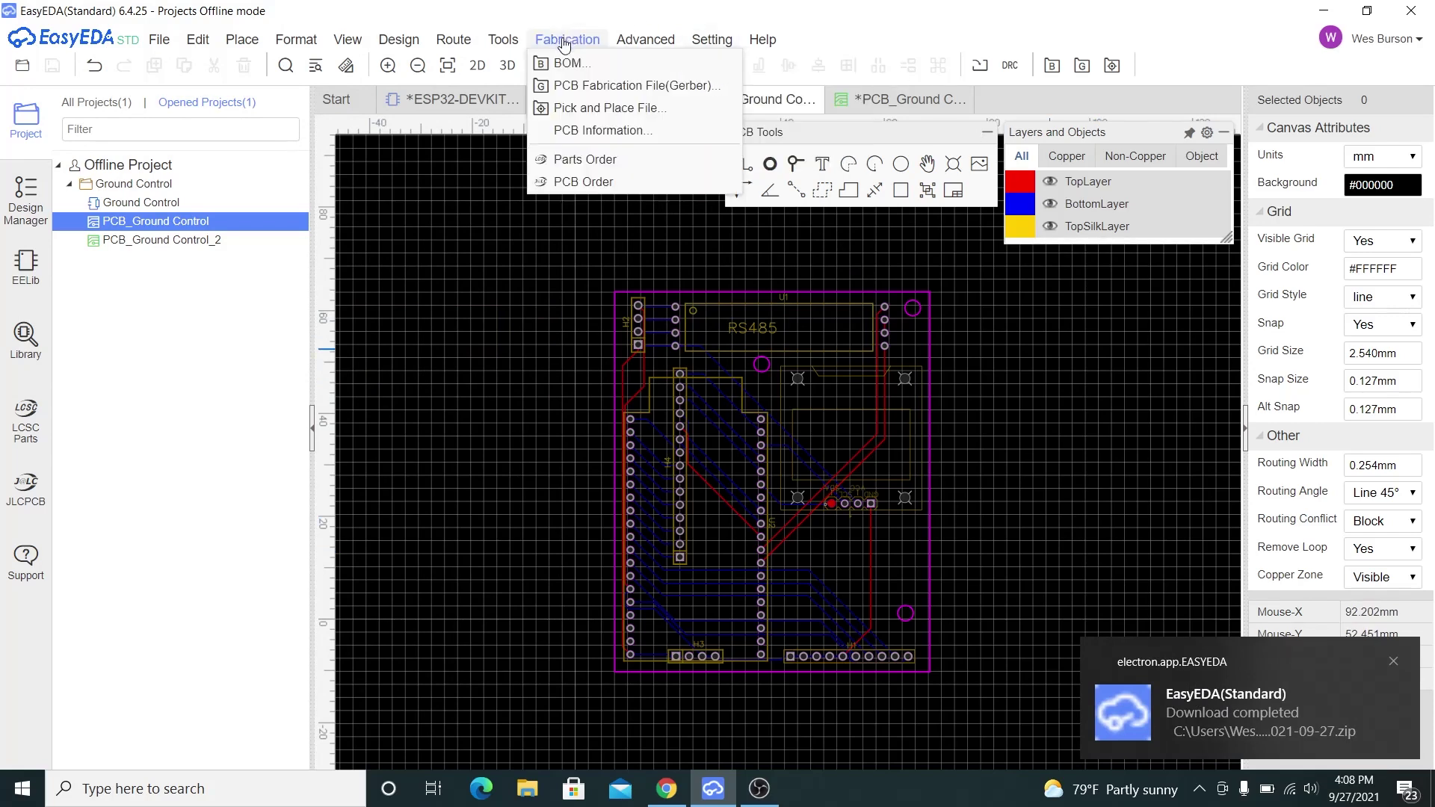
pyautogui.click(602, 87)
pyautogui.click(756, 438)
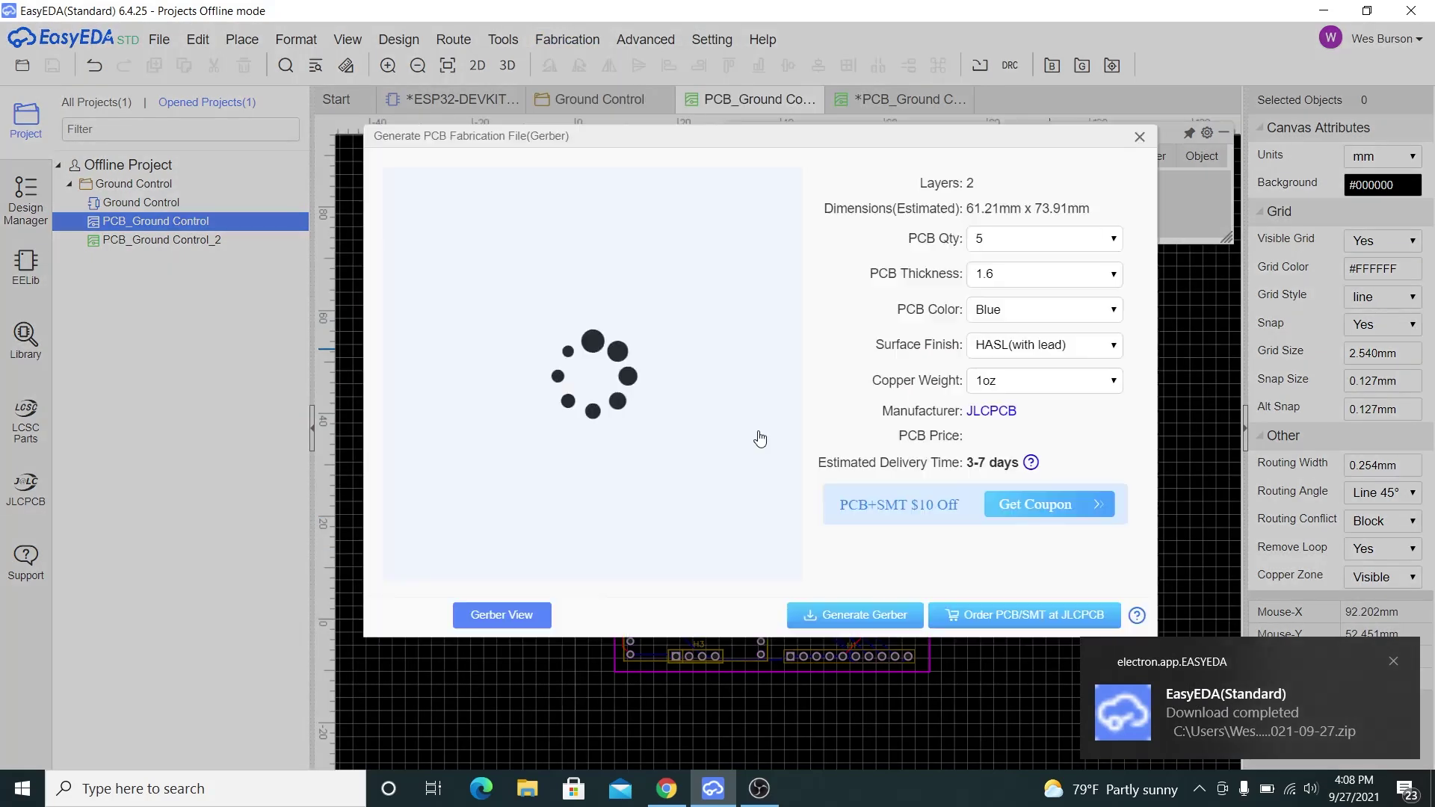
pyautogui.click(991, 612)
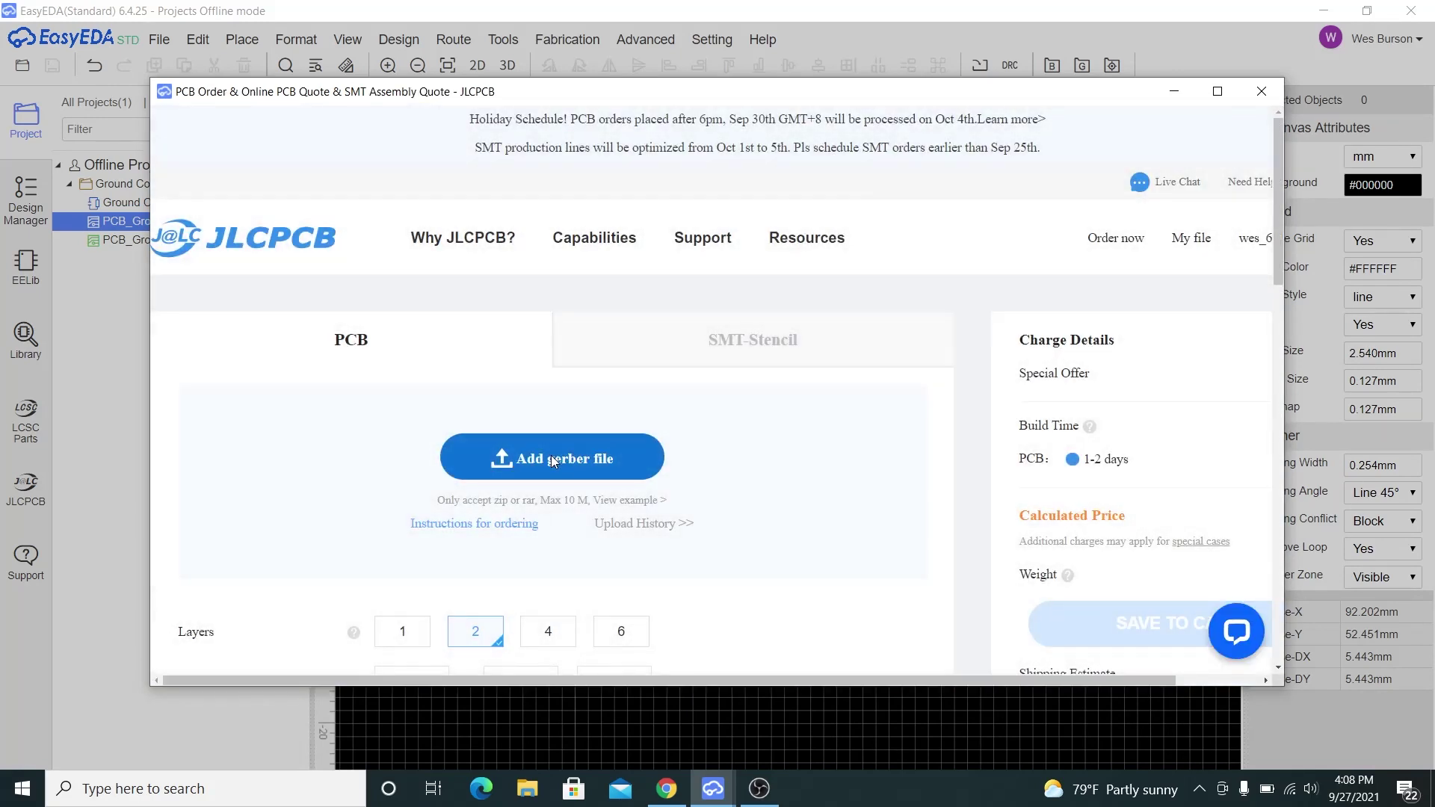
pyautogui.click(554, 458)
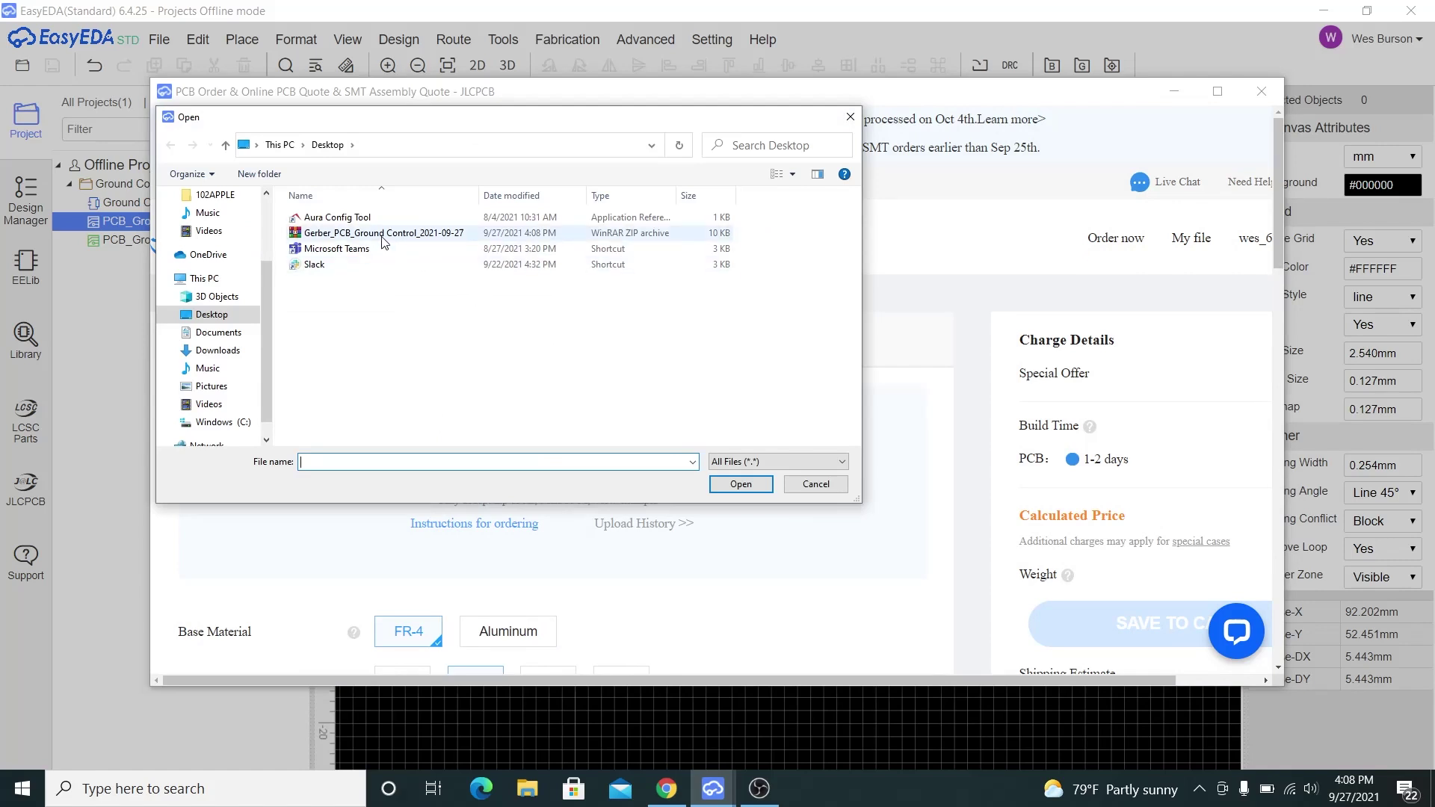
# Upload the Gerber_PCB_Ground Control_2021-09-27 zip to the quote page.
pyautogui.click(383, 234)
pyautogui.click(764, 491)
pyautogui.scroll(-2, 821, 497)
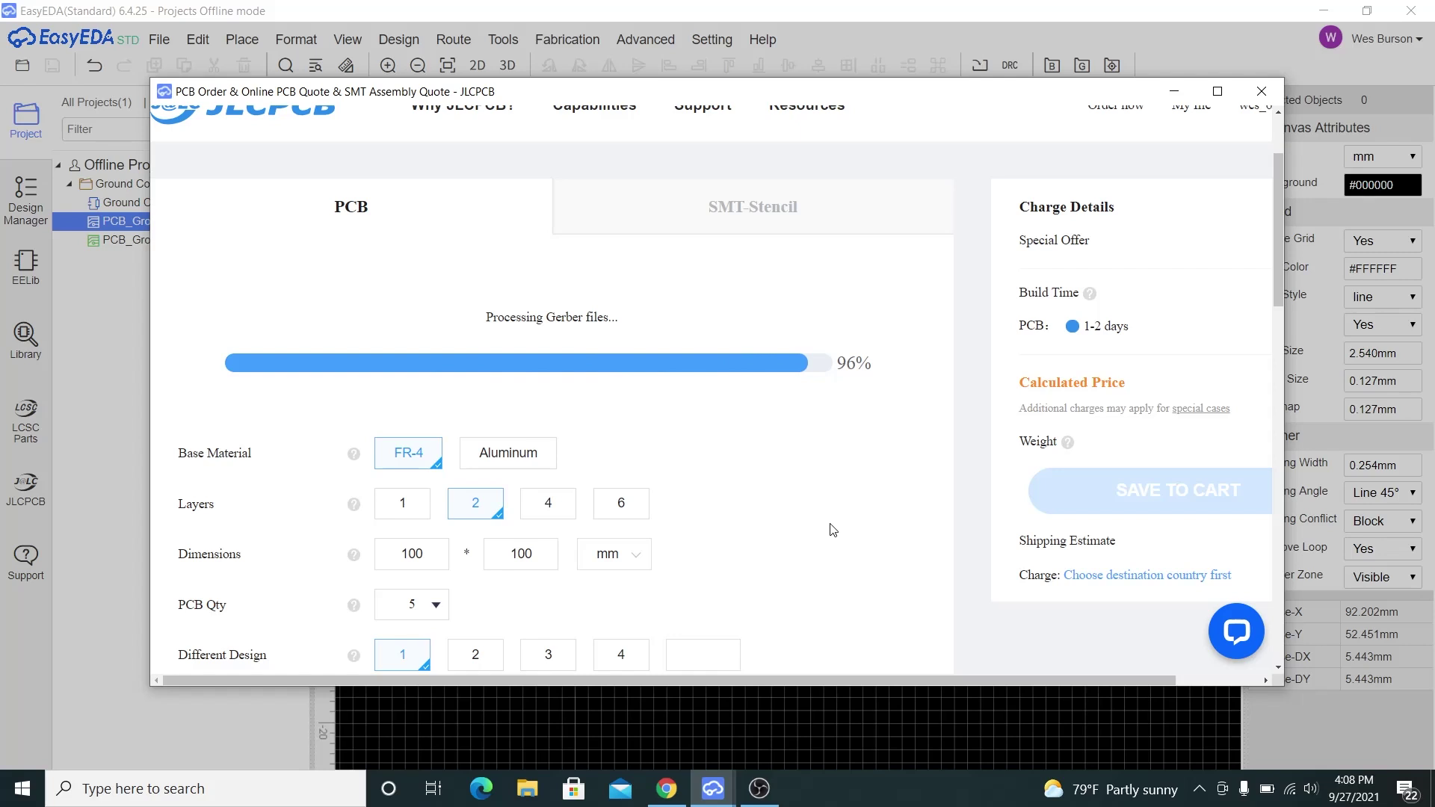
pyautogui.scroll(-1, 598, 486)
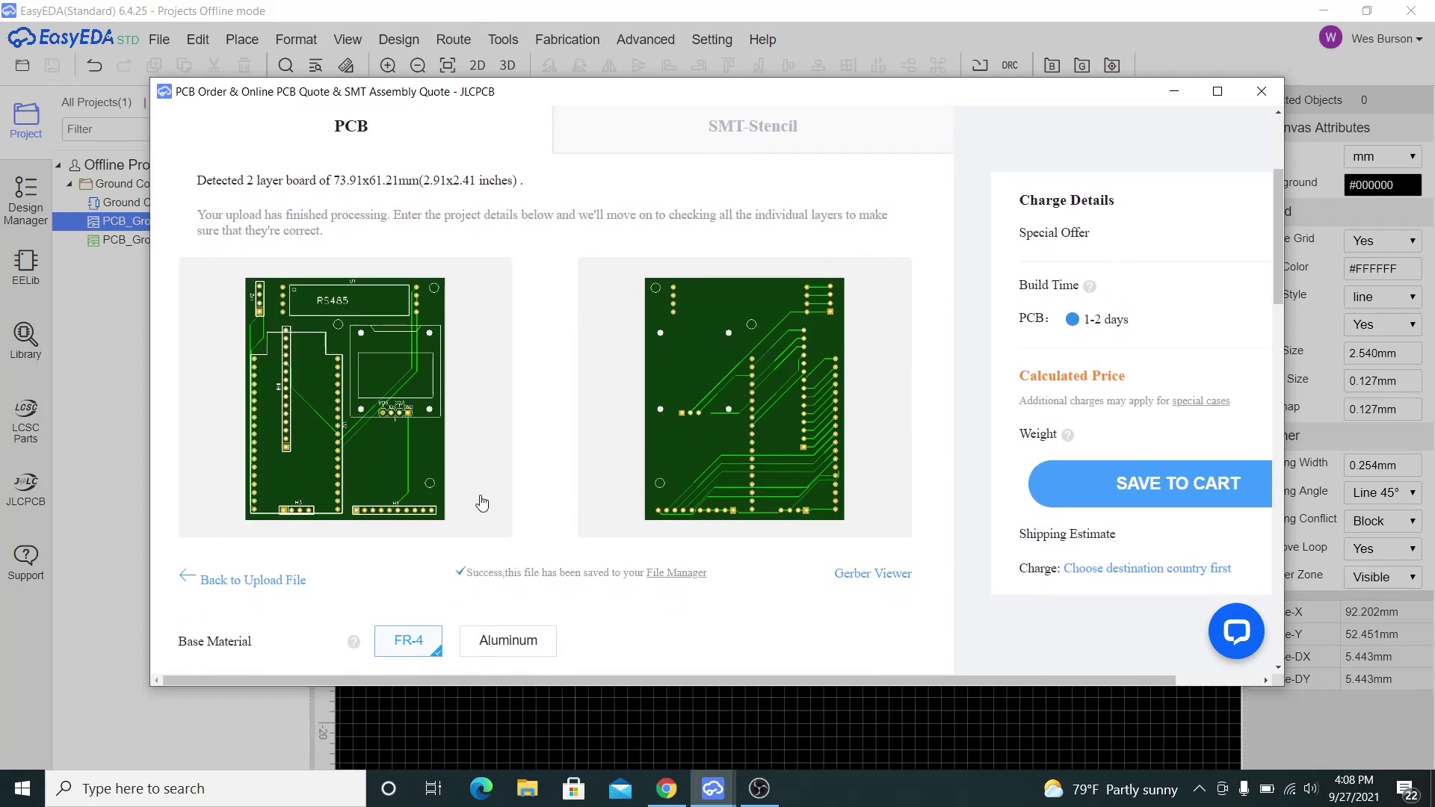
pyautogui.scroll(-2, 482, 503)
pyautogui.scroll(-3, 717, 551)
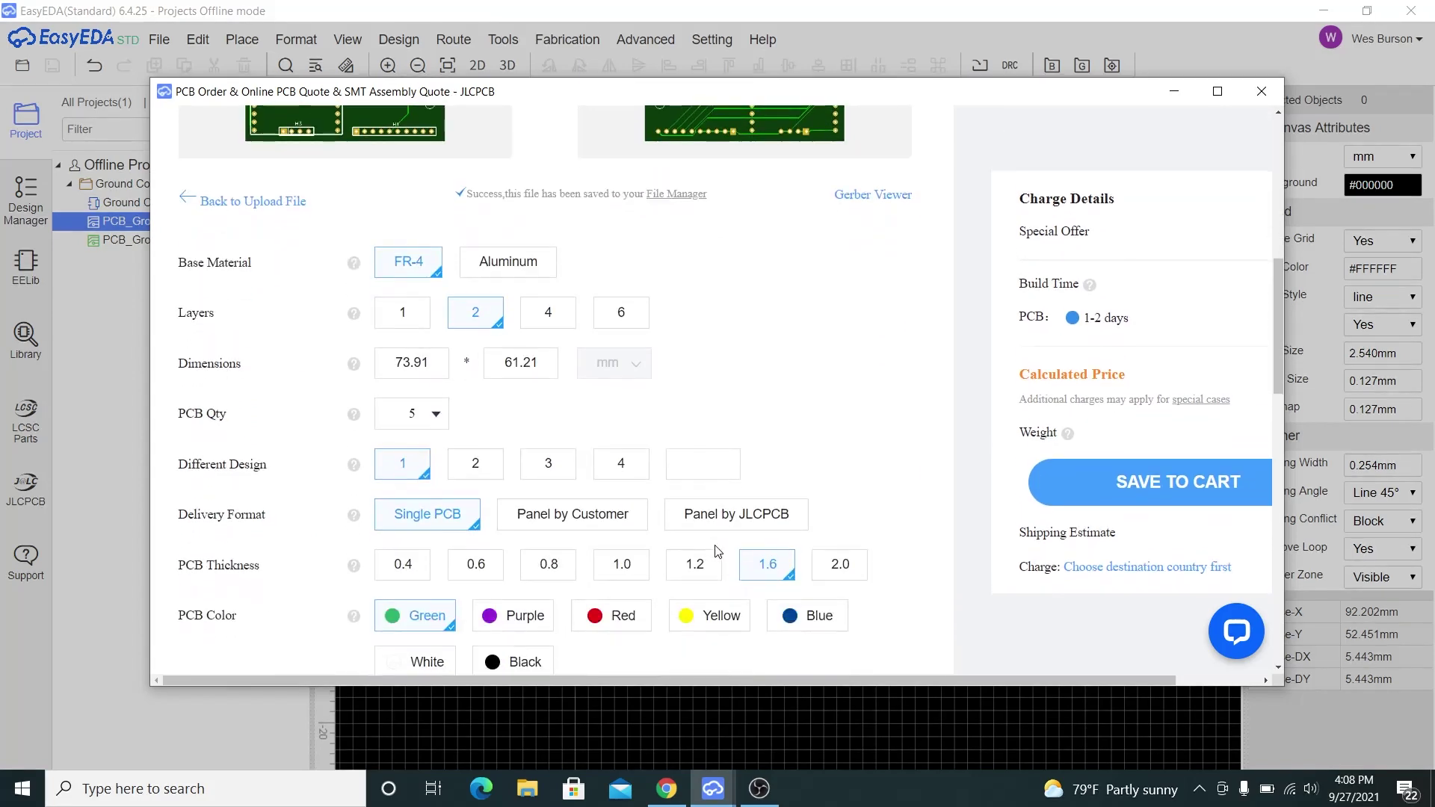
# Set the PCB colour to Blue.
pyautogui.click(512, 615)
pyautogui.scroll(4, 669, 335)
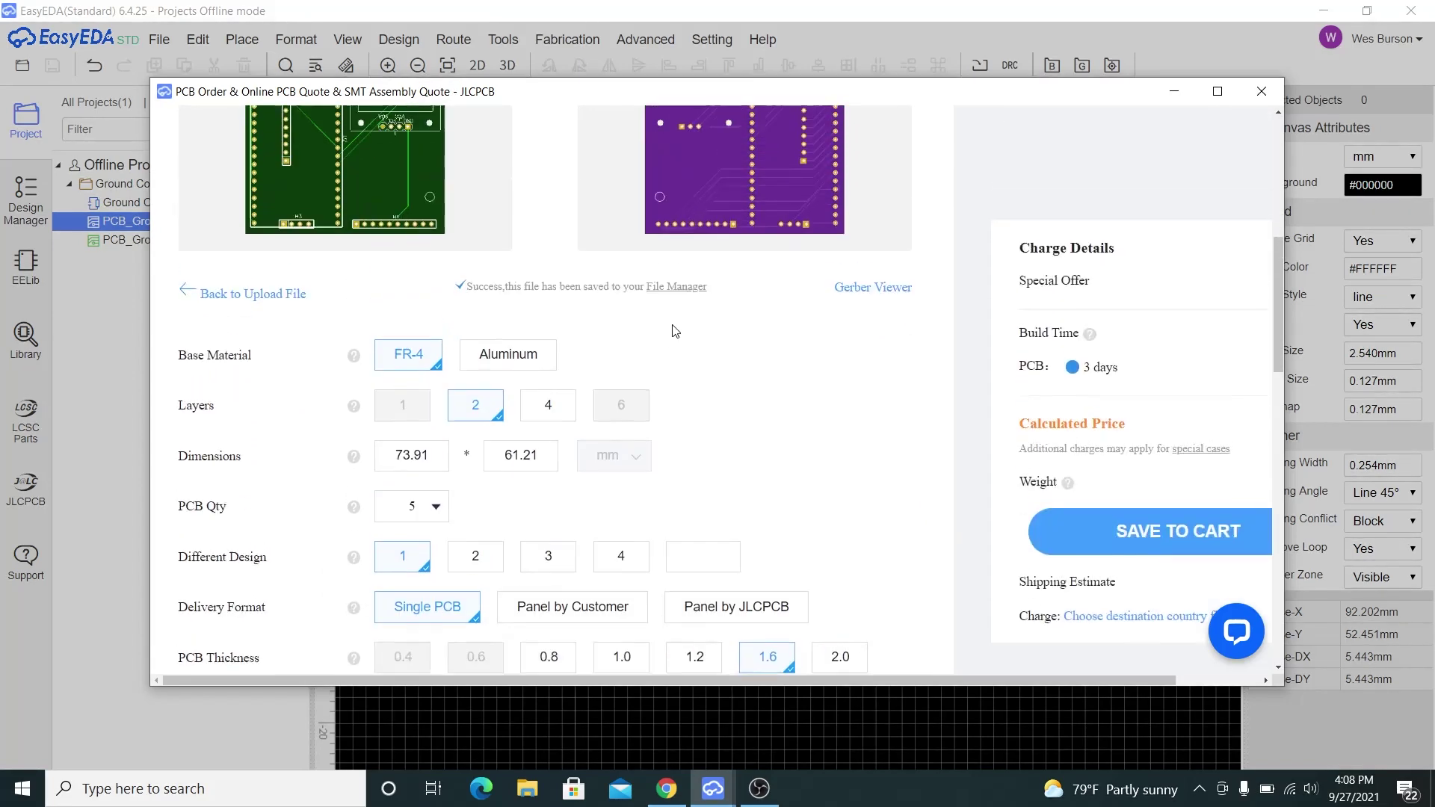
pyautogui.scroll(-1, 674, 333)
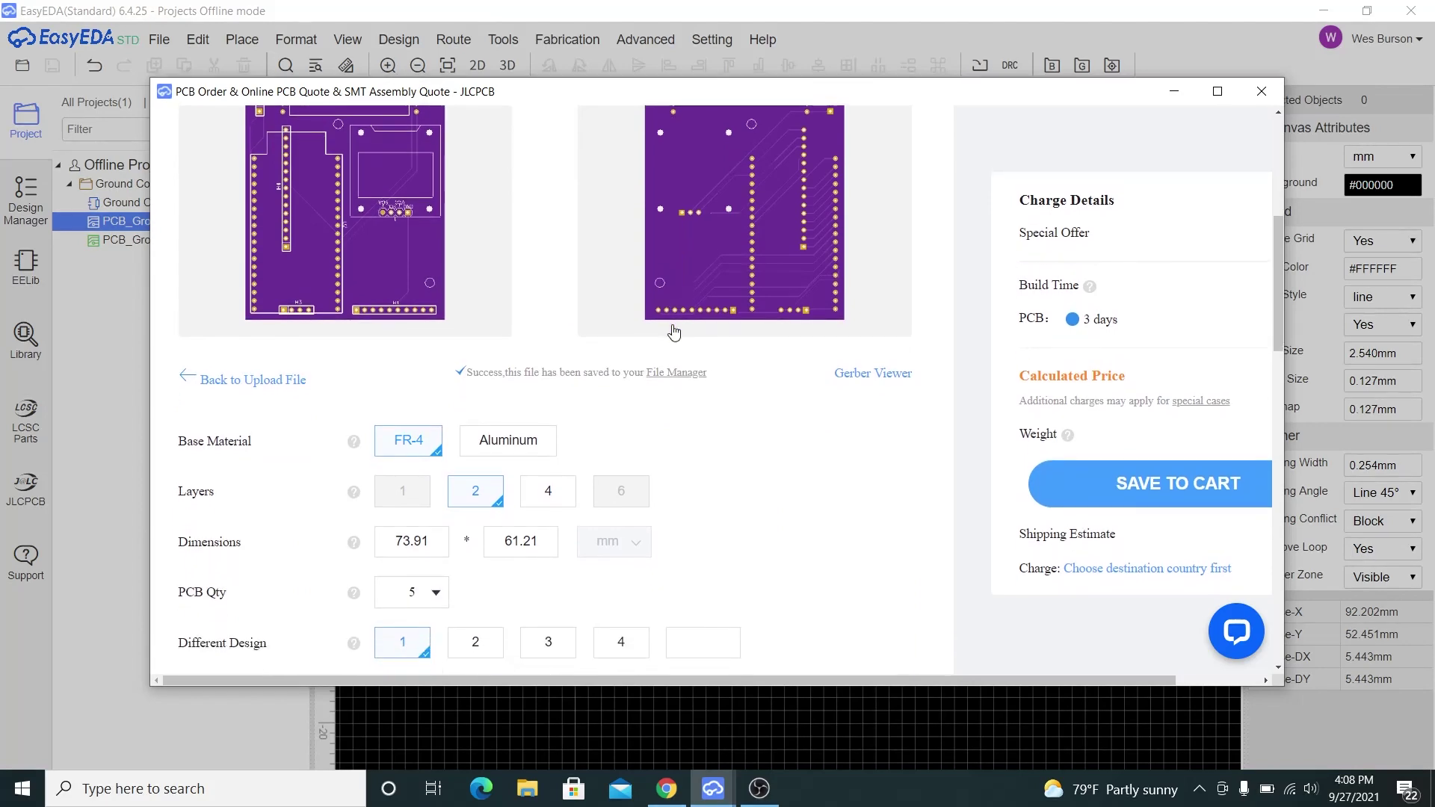
pyautogui.scroll(-5, 673, 332)
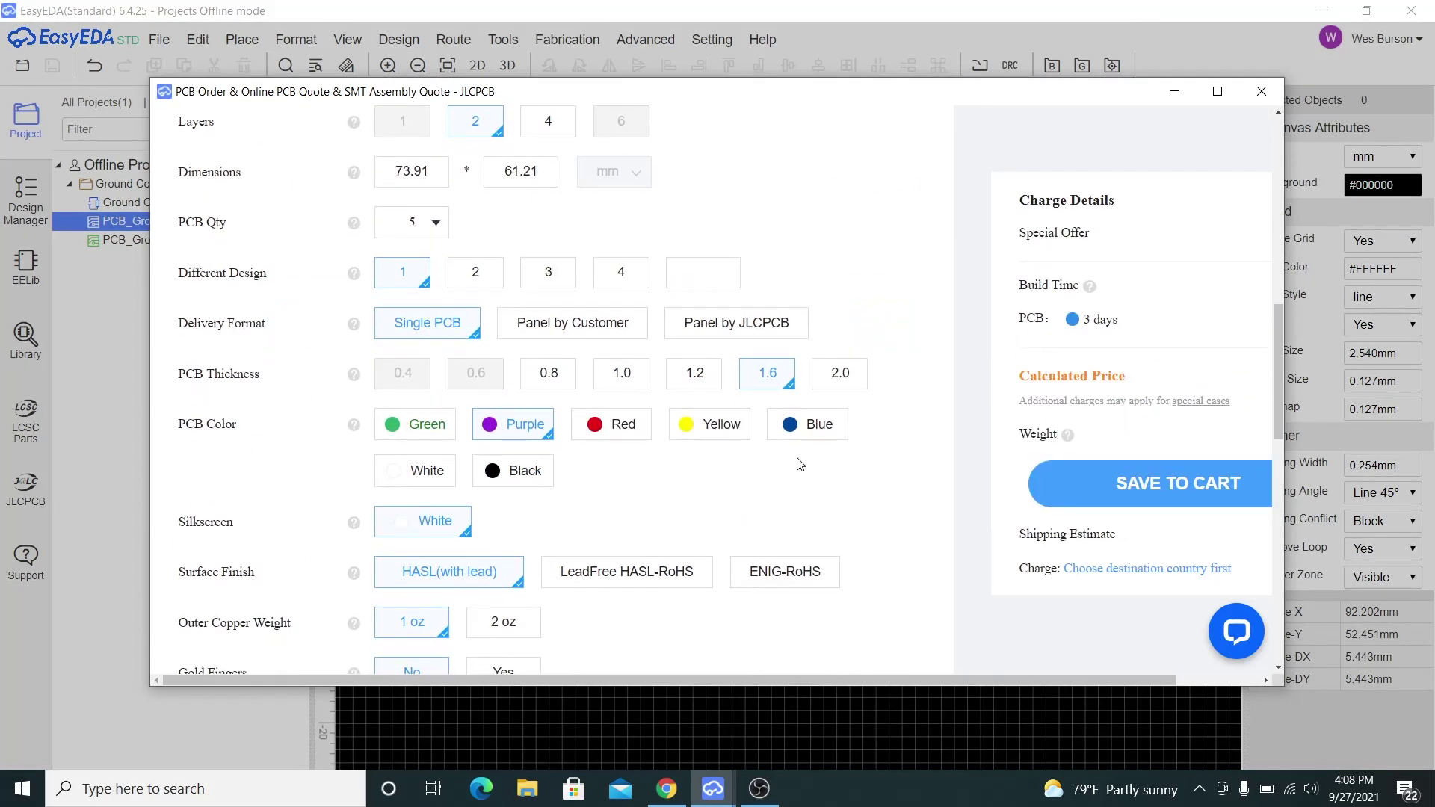
pyautogui.click(811, 423)
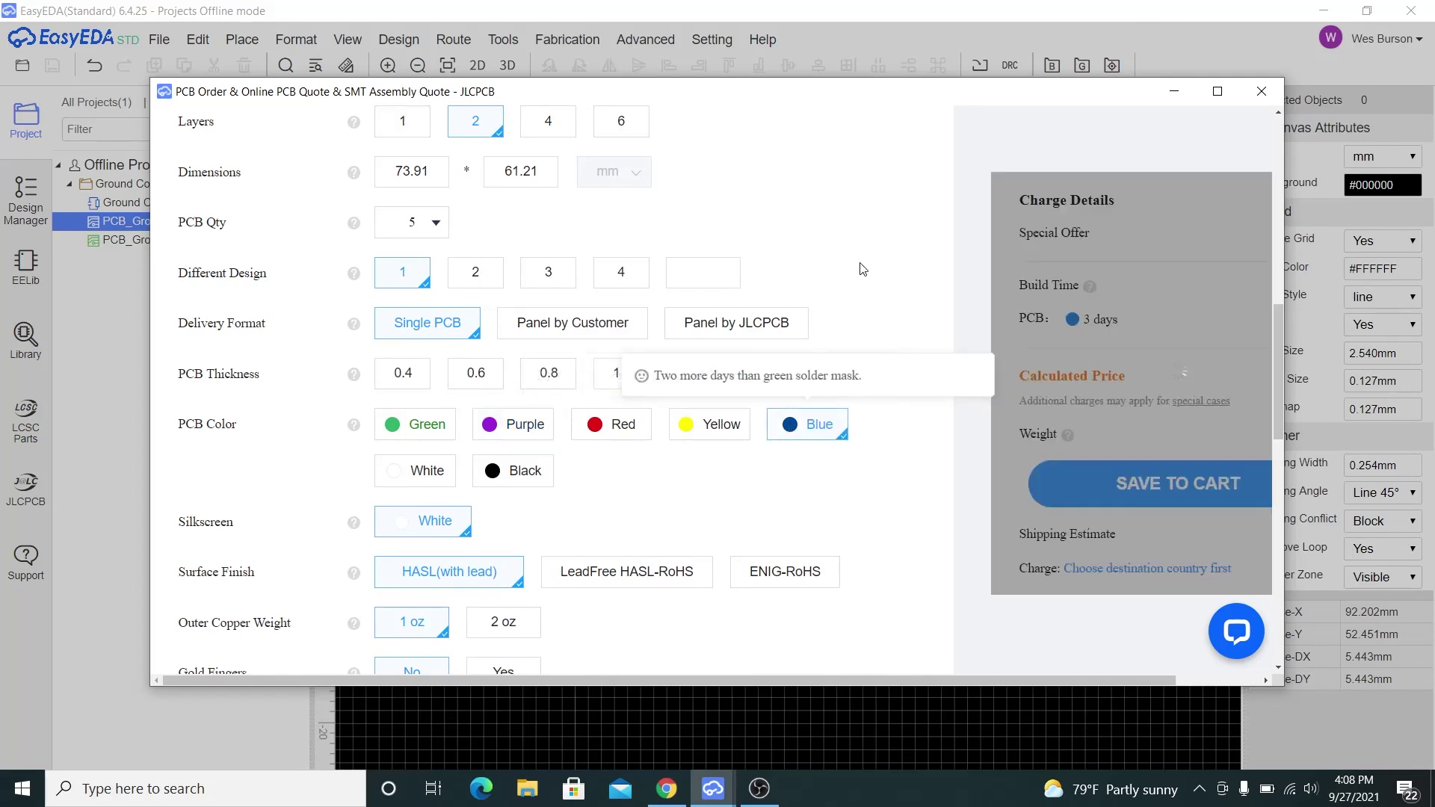
# Save the five-board, 1.6 mm HASL order to the cart.
pyautogui.scroll(-1, 864, 269)
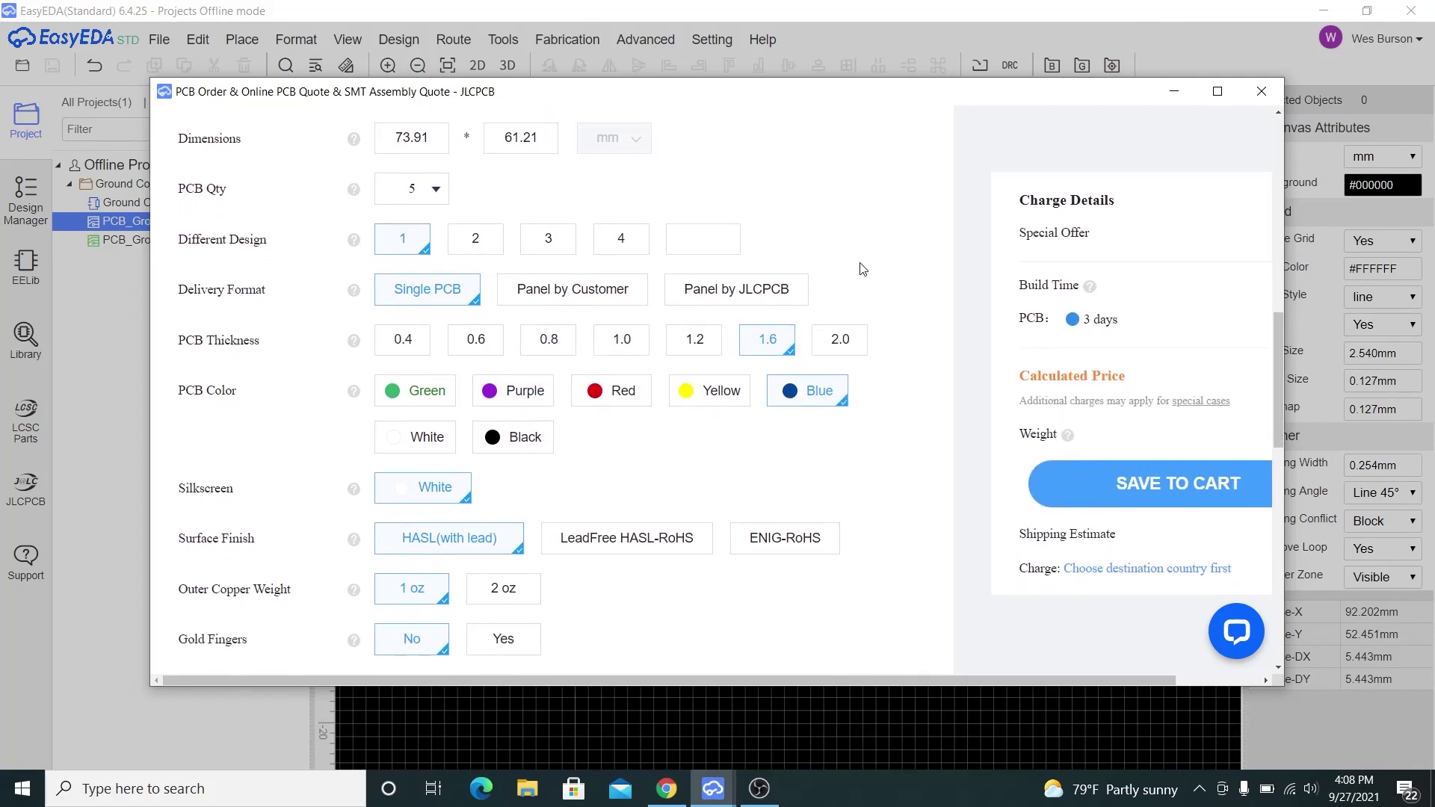
pyautogui.scroll(-3, 864, 269)
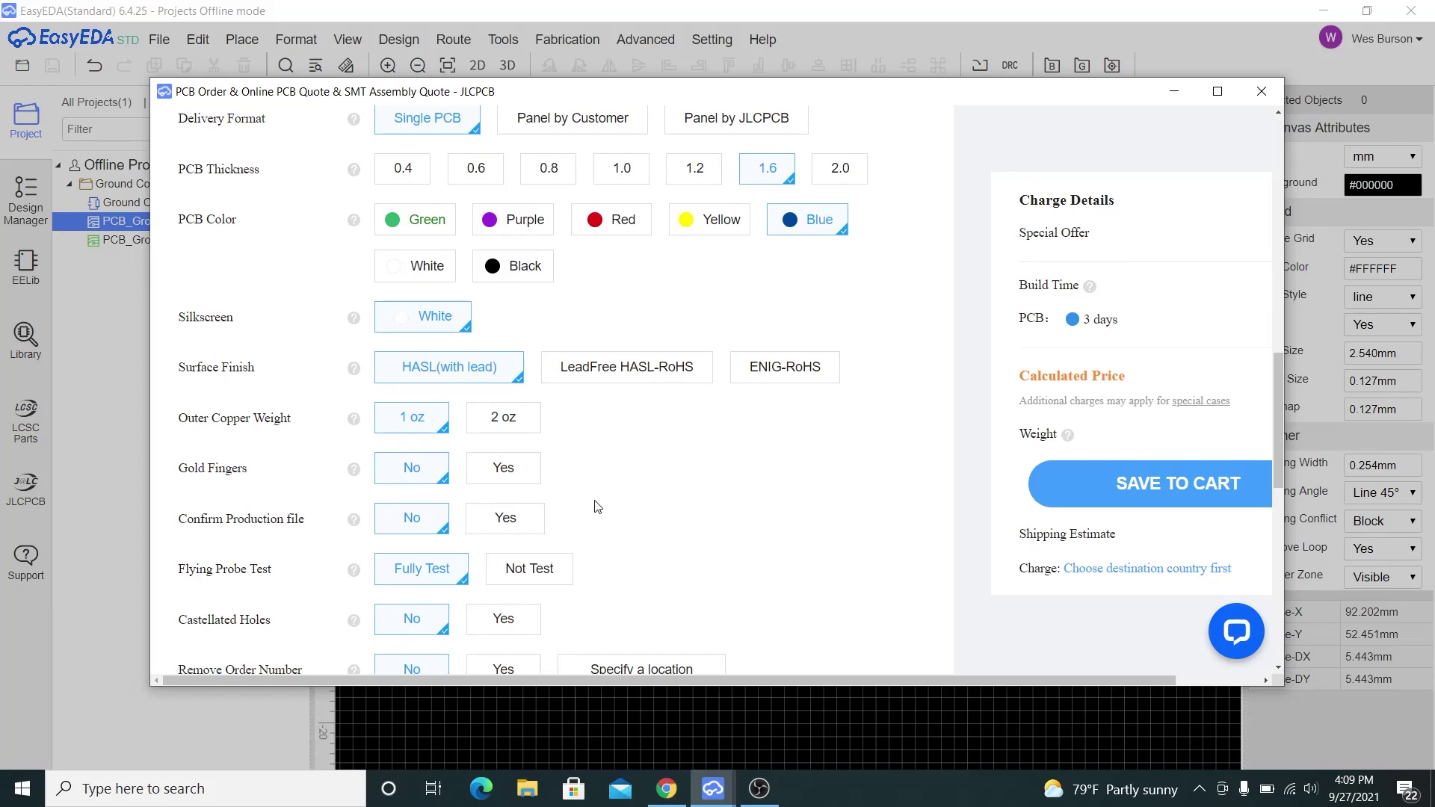
pyautogui.scroll(-5, 598, 507)
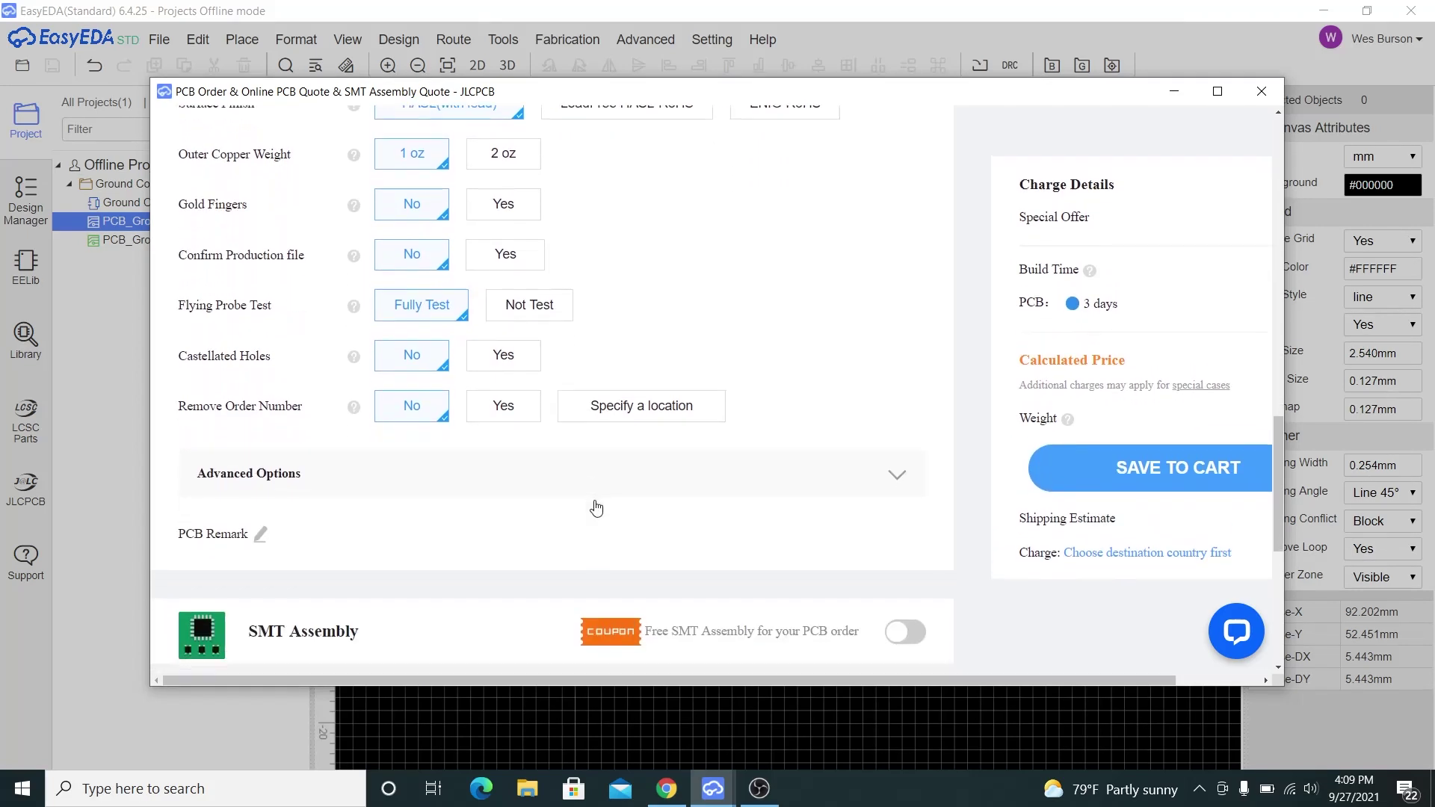
pyautogui.scroll(-3, 597, 508)
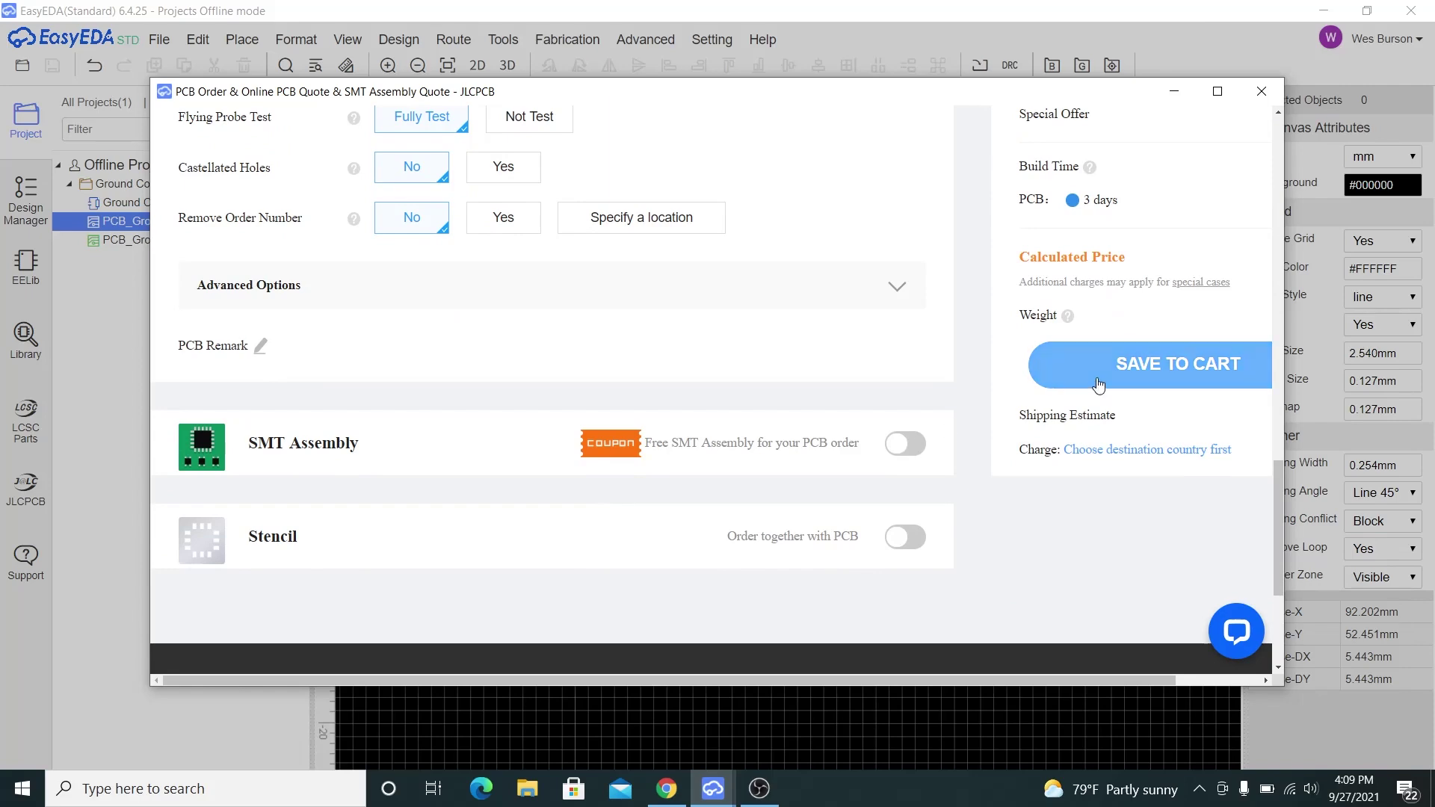
pyautogui.scroll(9, 1098, 384)
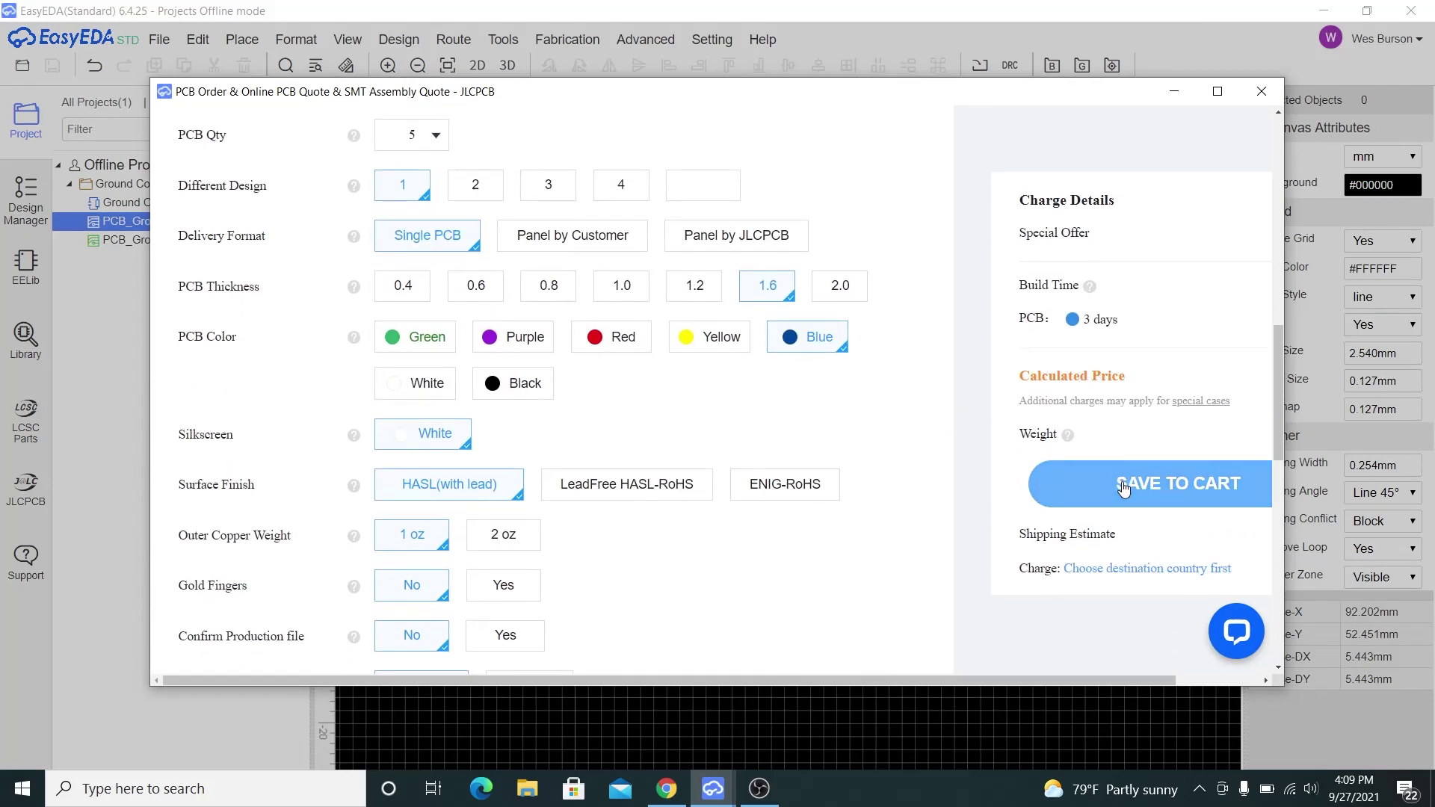
pyautogui.click(1123, 487)
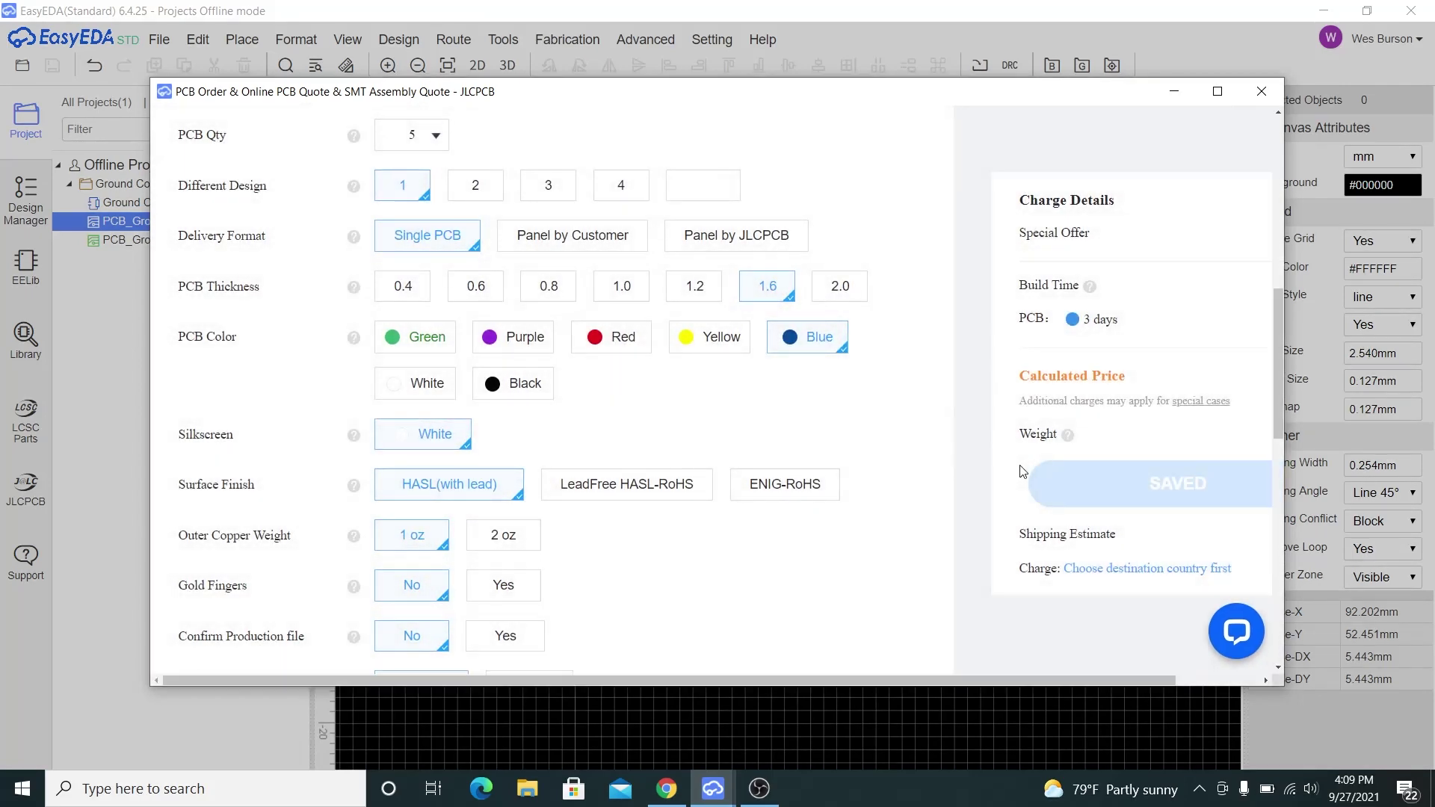
# View the cart and check the Ground Control boards: 5 pieces at $2.00.
pyautogui.scroll(-5, 1021, 471)
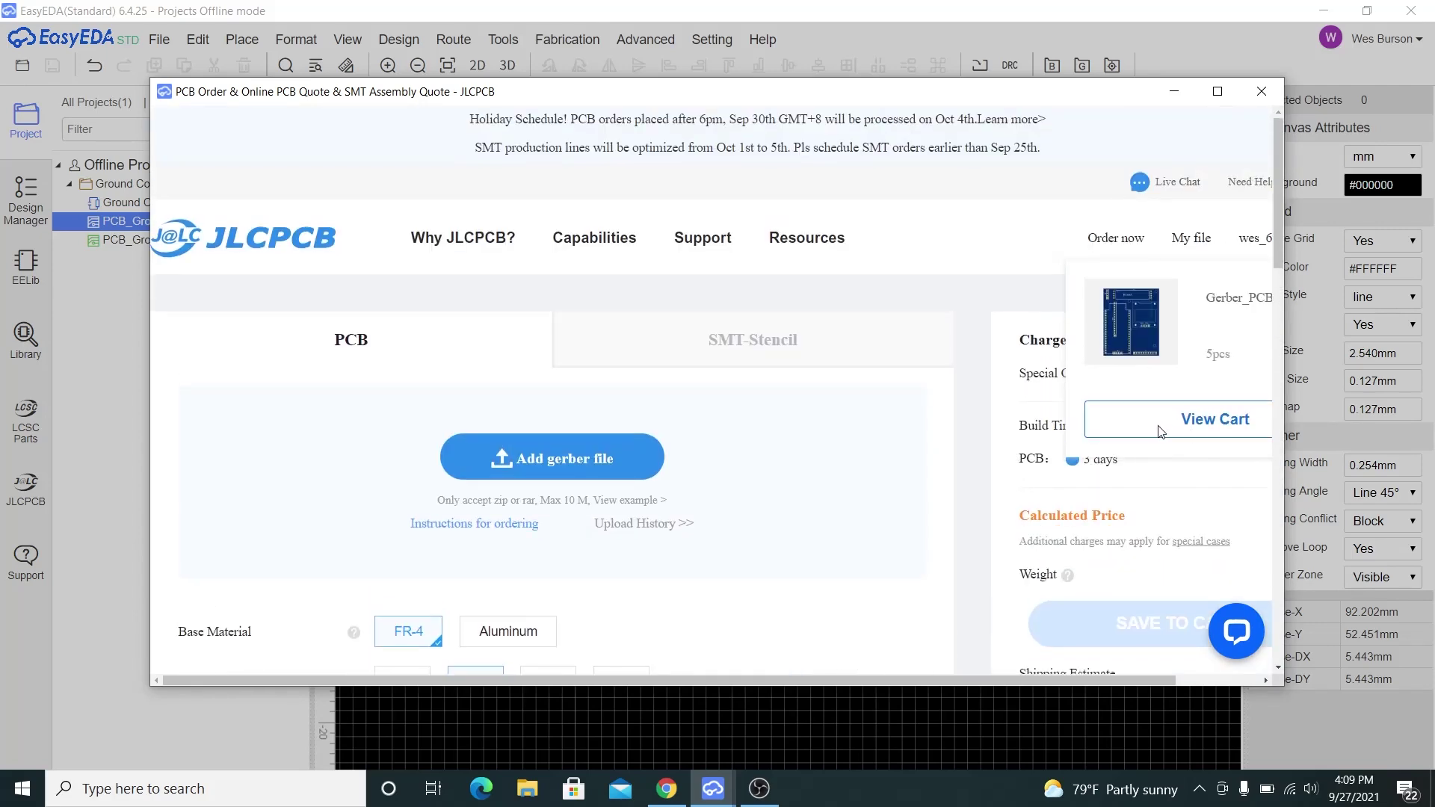
pyautogui.click(1160, 432)
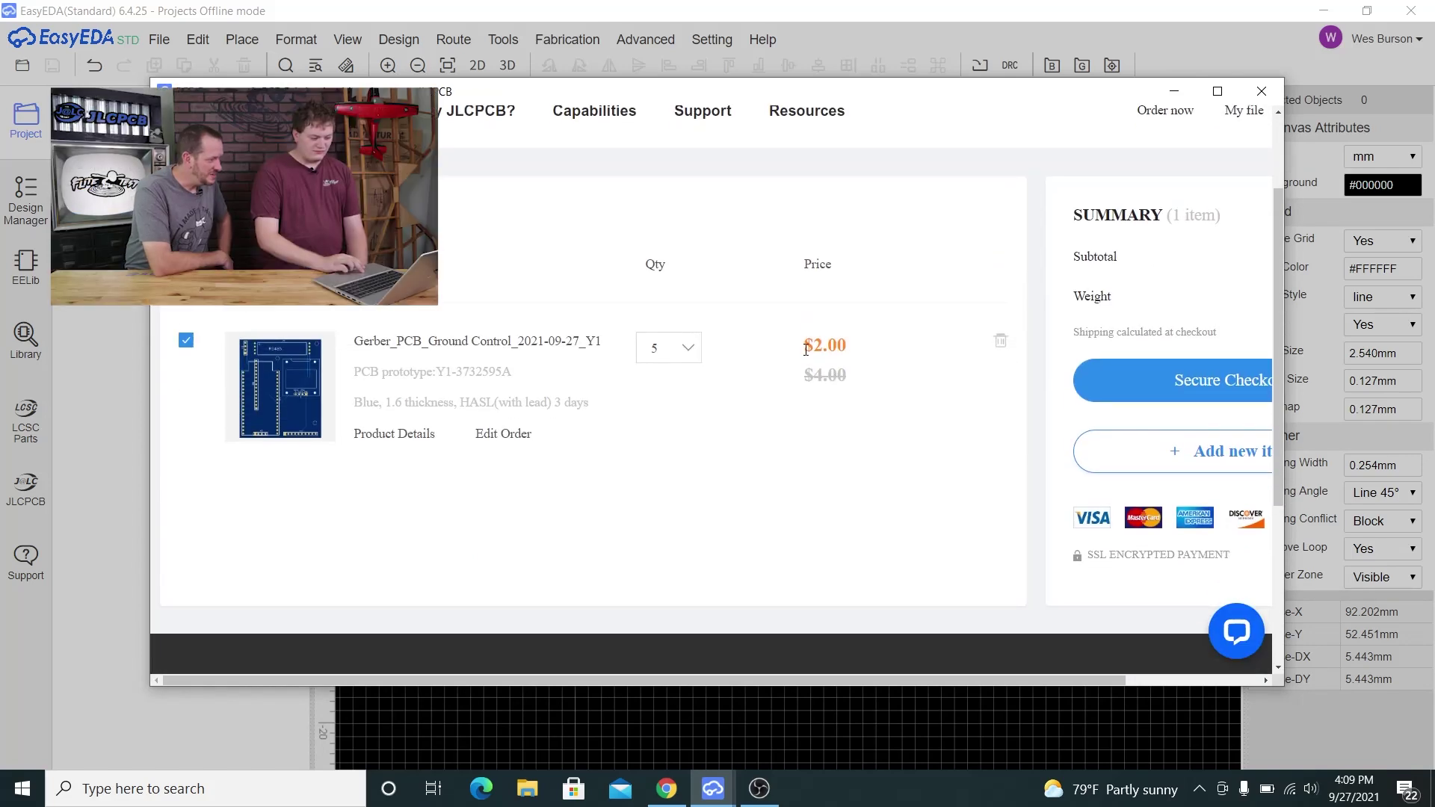
pyautogui.doubleClick(810, 348)
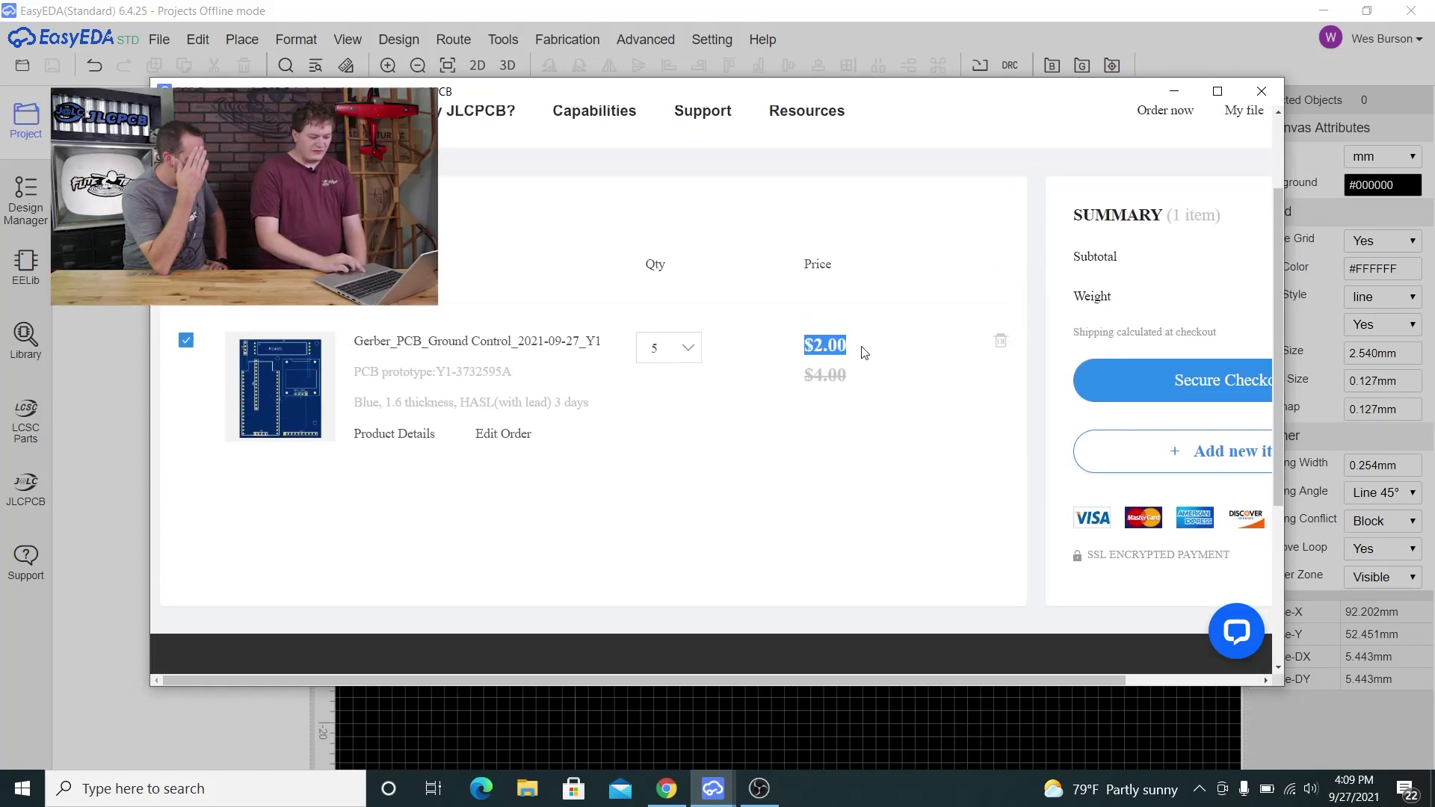
pyautogui.click(830, 498)
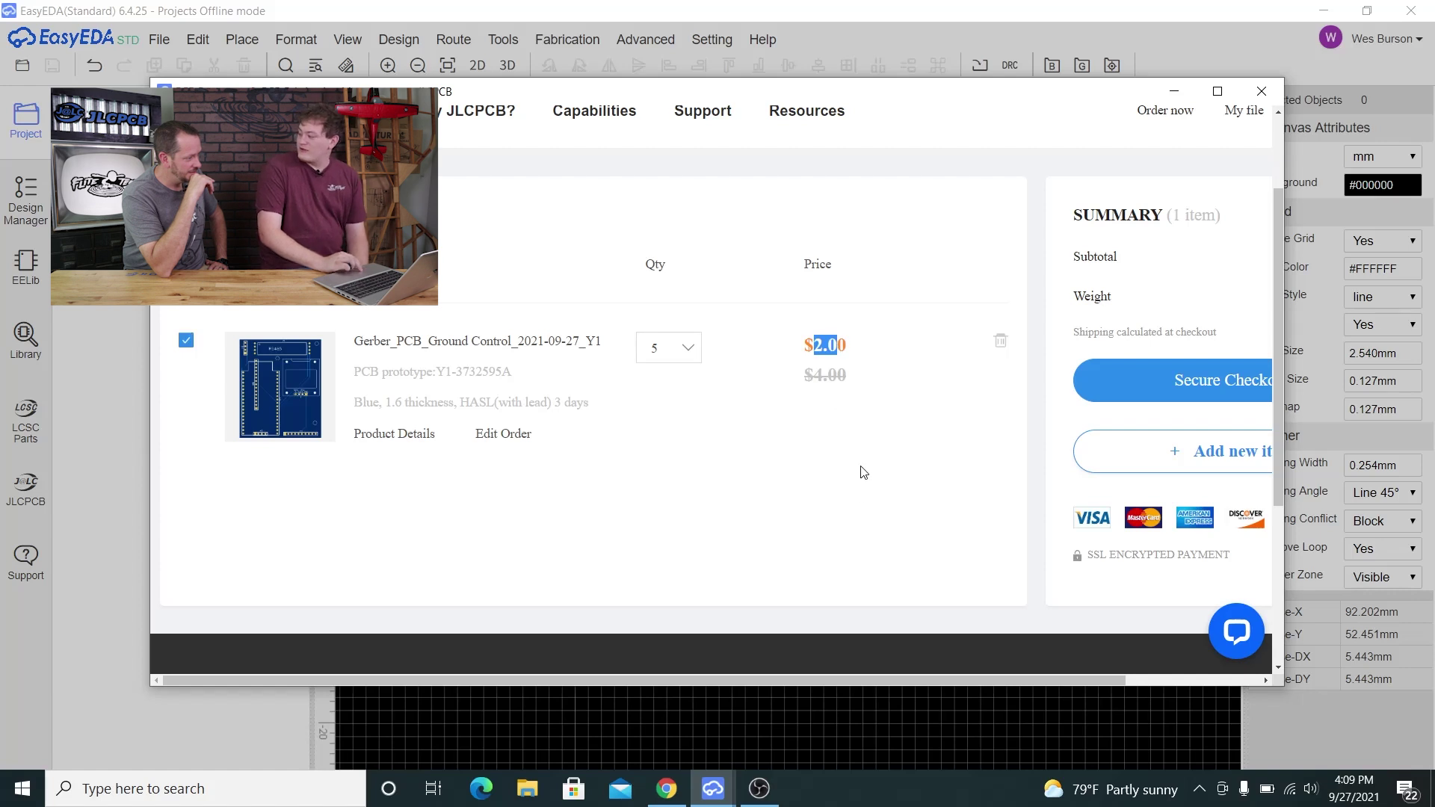
pyautogui.click(852, 512)
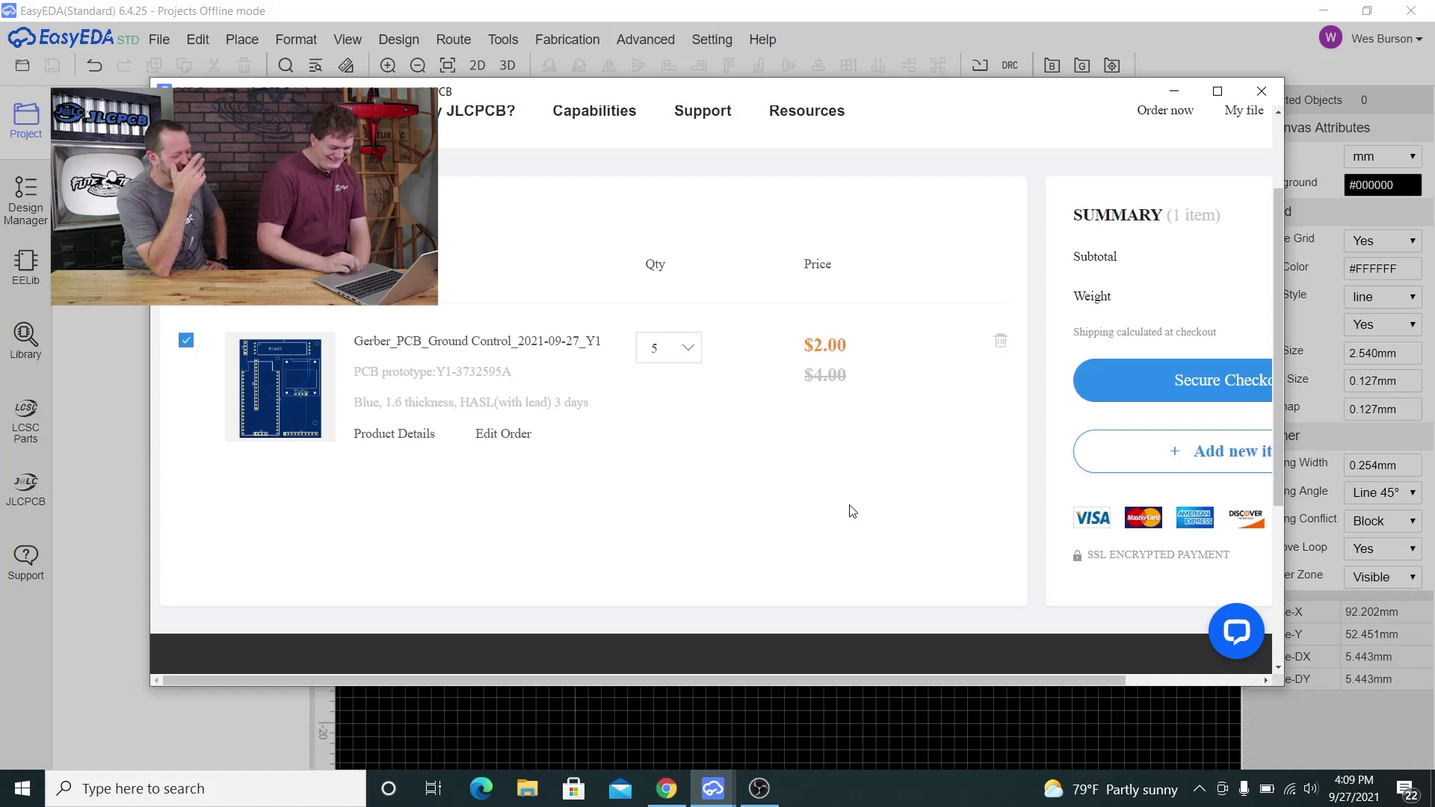